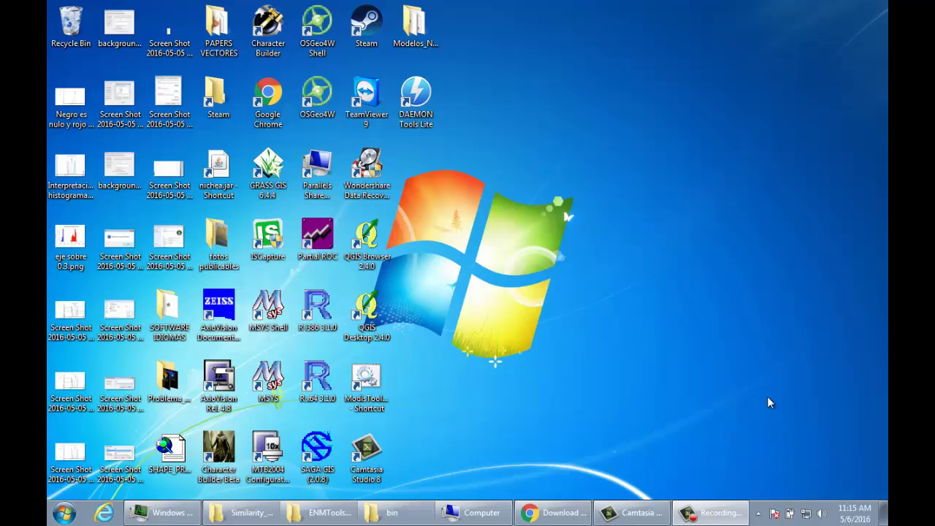
- Bring Chrome's java.com page offering Java Version 8 Update 91 back to the front
left_click(560, 508)
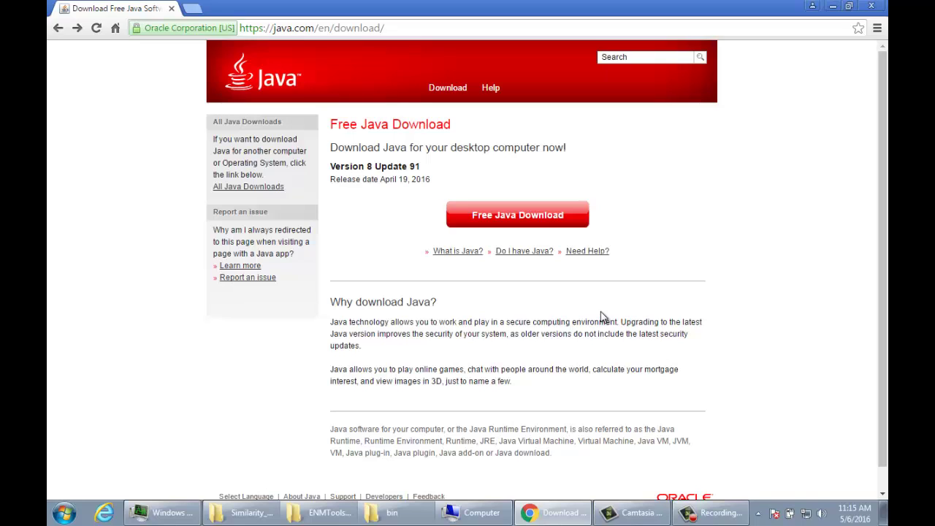
- Copy the path C:\Program Files (x86)\Java\jre1.8.0_91\bin from the bin folder's address bar
left_click(393, 512)
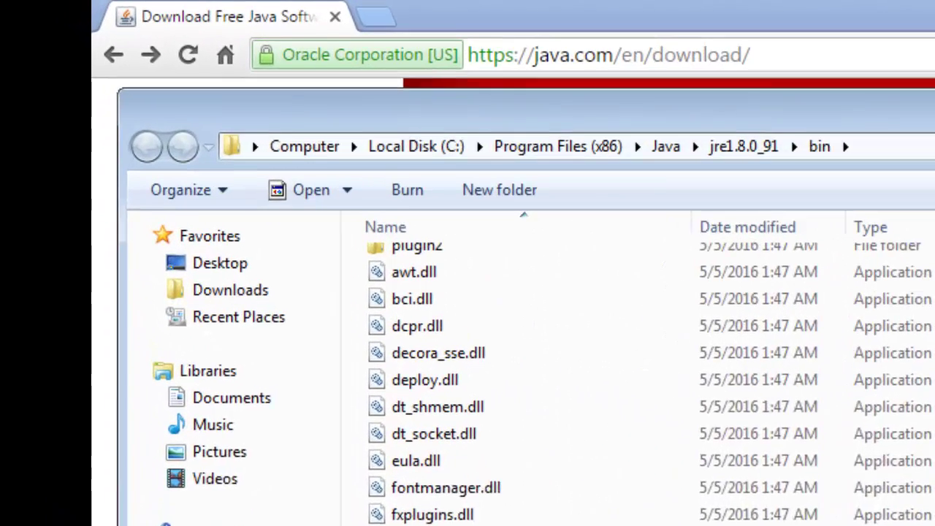
key("alt+d")
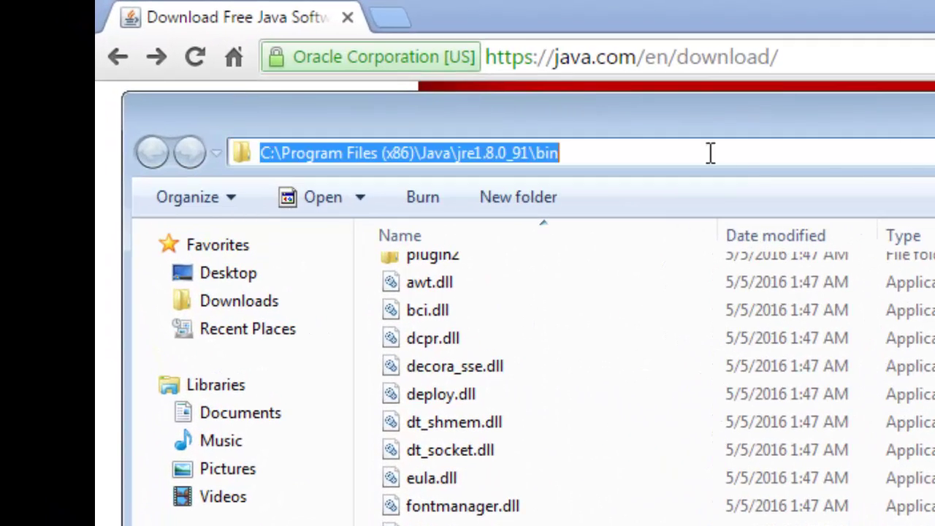
right_click(403, 153)
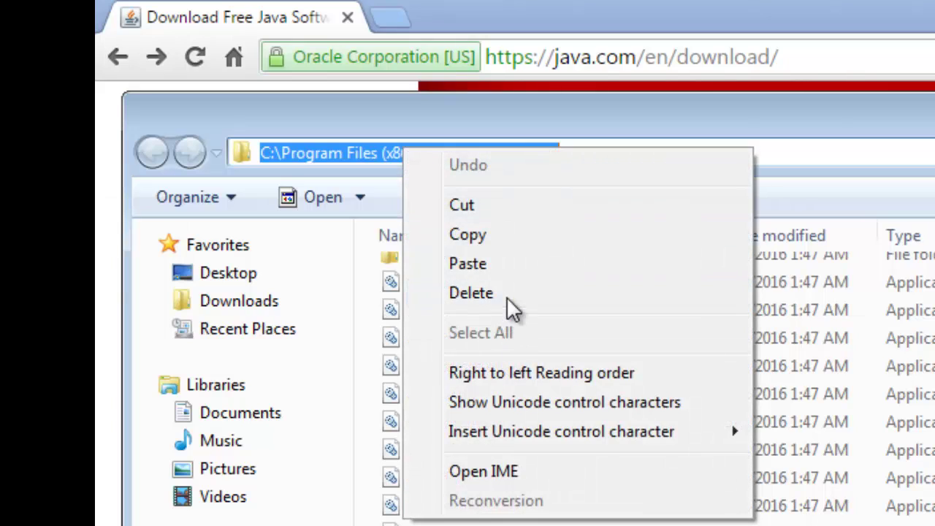
left_click(477, 236)
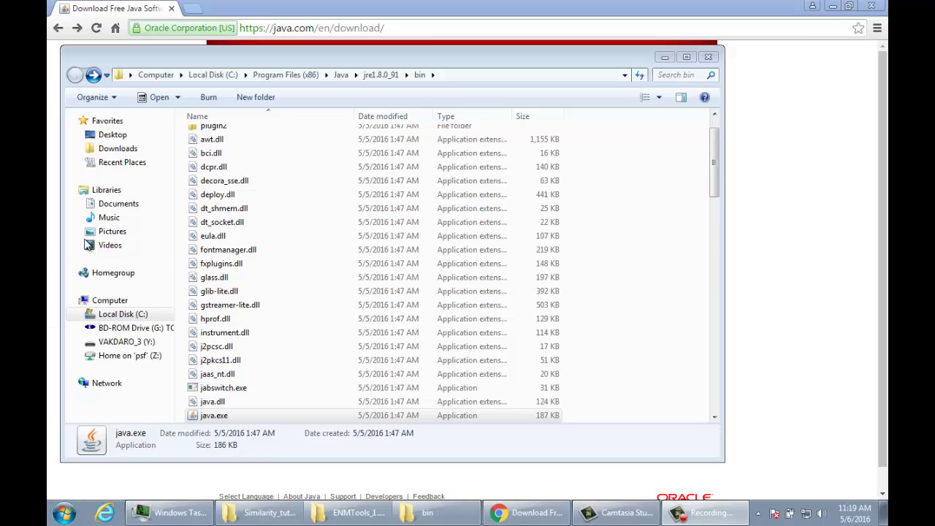
- Open Environment Variables through Computer properties and Advanced system settings
left_click(116, 301)
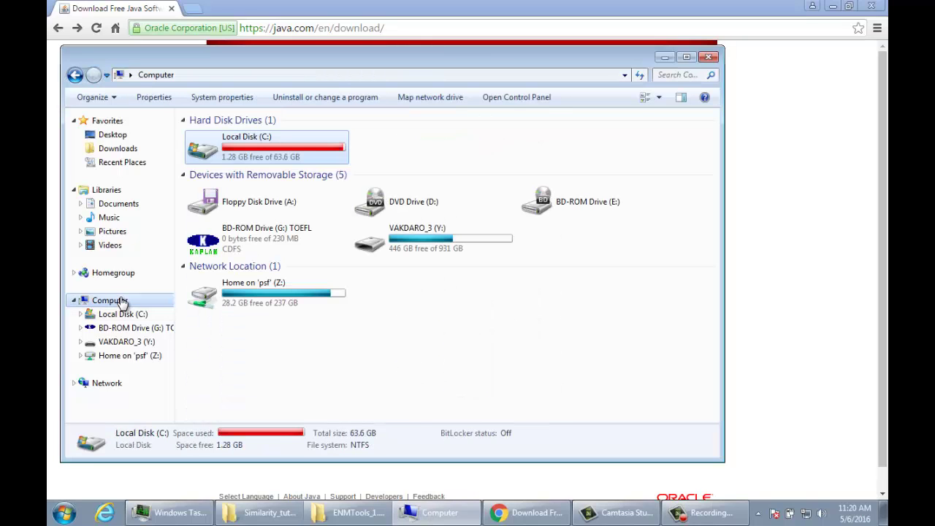
right_click(251, 340)
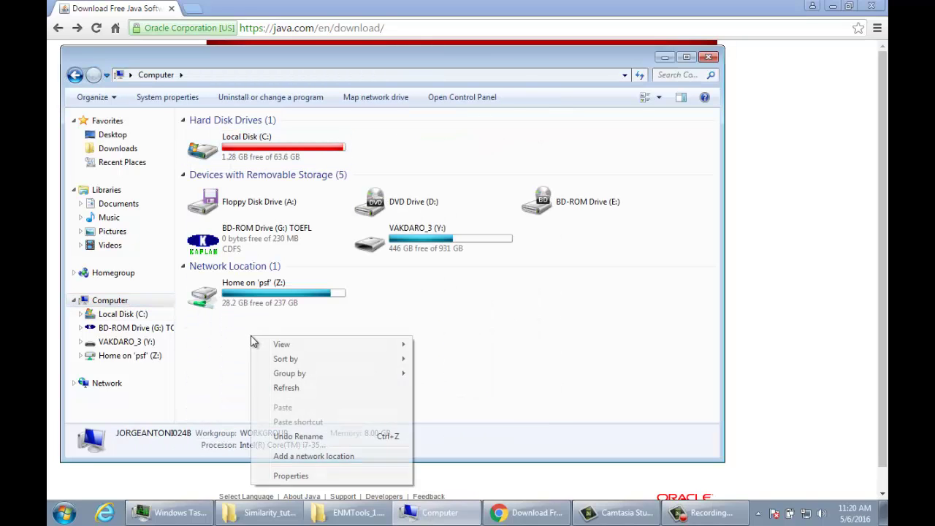
left_click(315, 479)
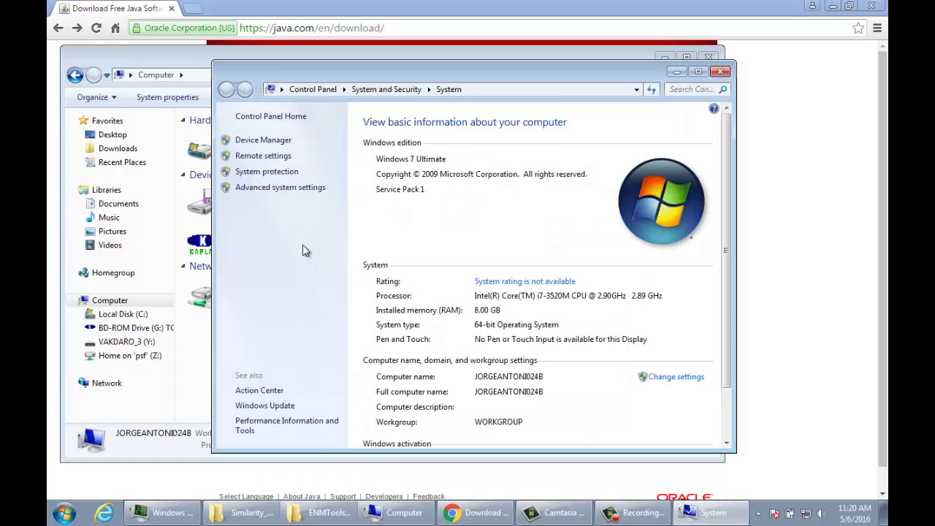
left_click(268, 188)
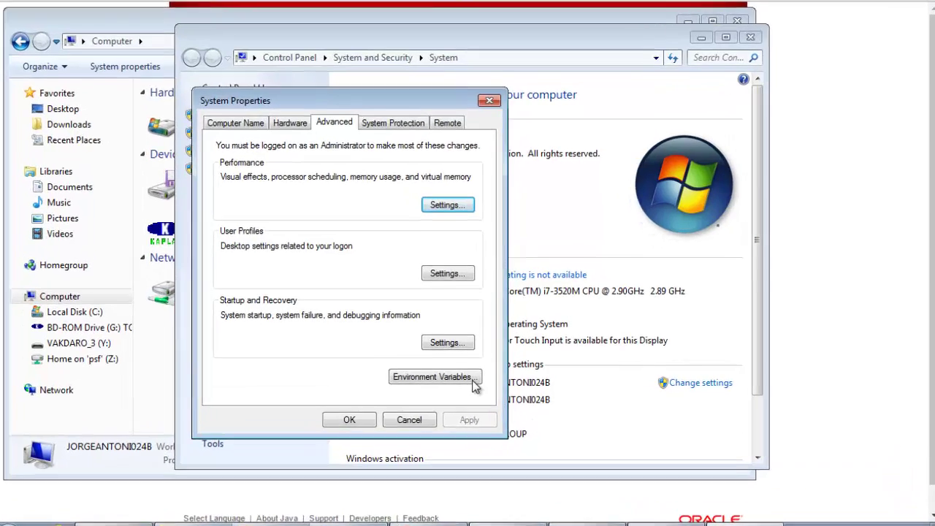
left_click(440, 371)
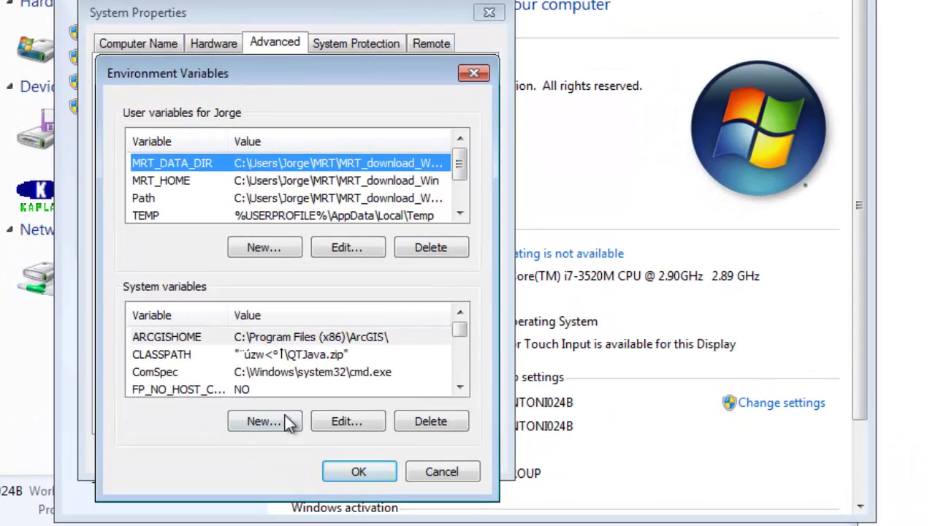
- Paste the Java jre1.8.0_91 bin path into the system Path variable
left_click(192, 344)
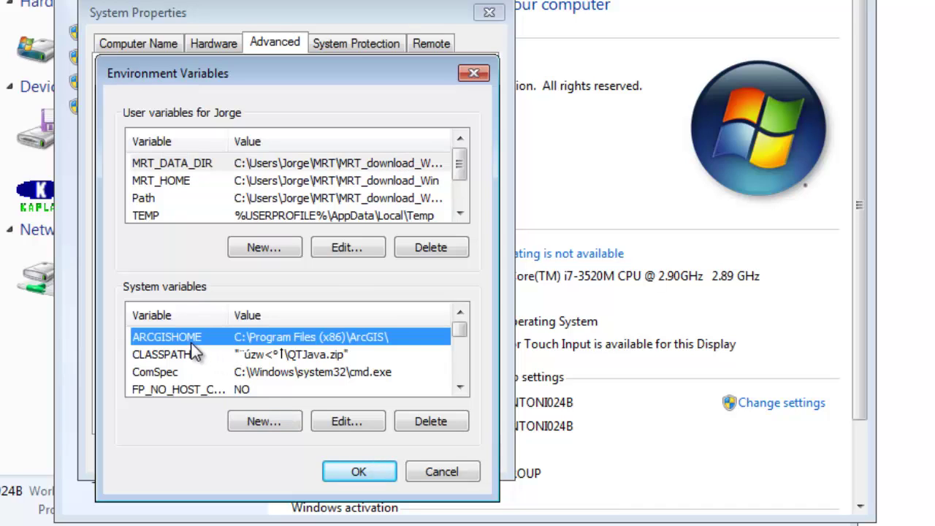
key("p")
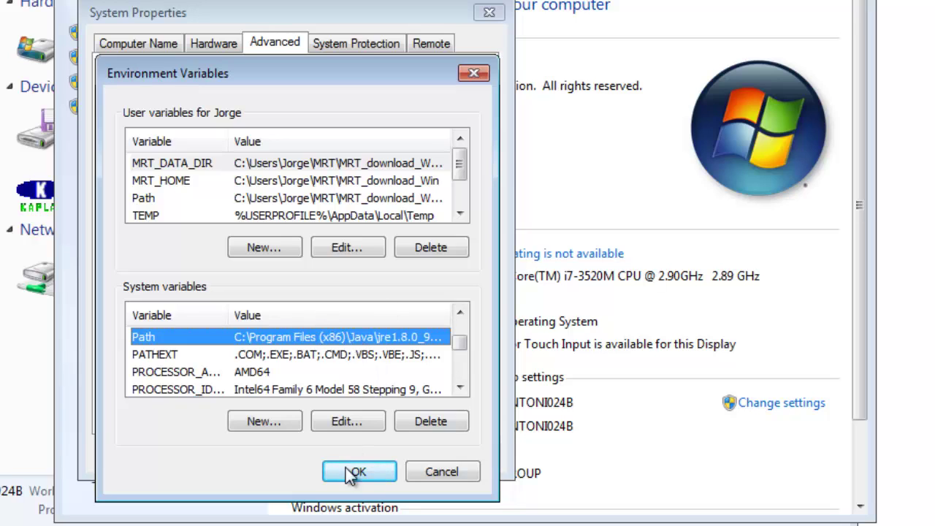
left_click(356, 428)
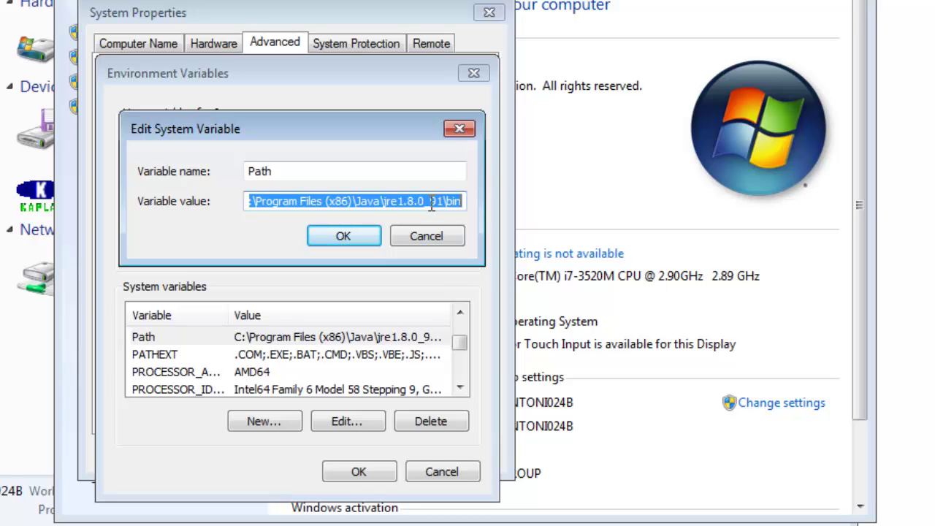
right_click(432, 204)
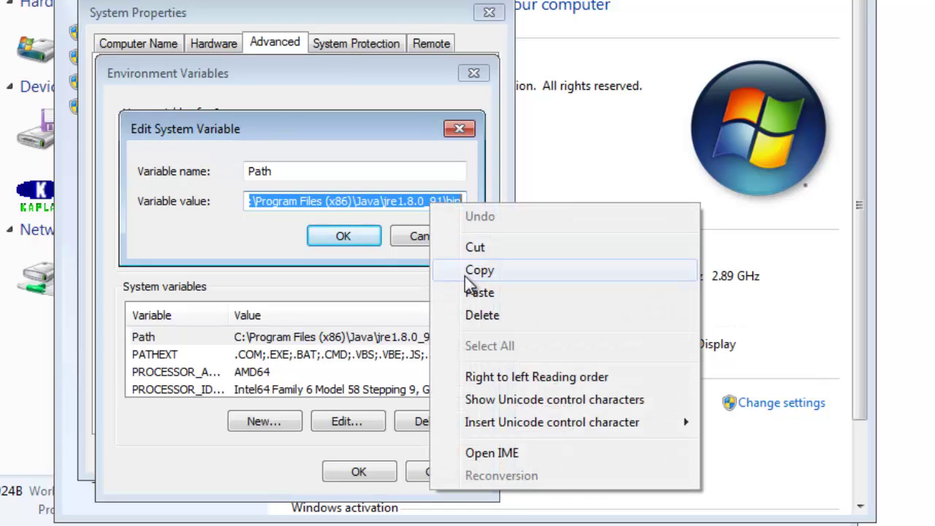
left_click(467, 294)
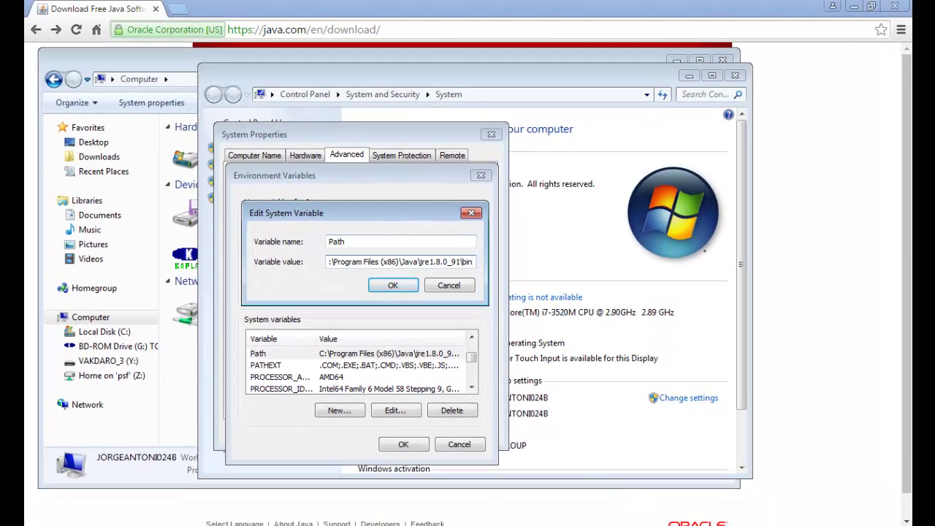
left_click(393, 286)
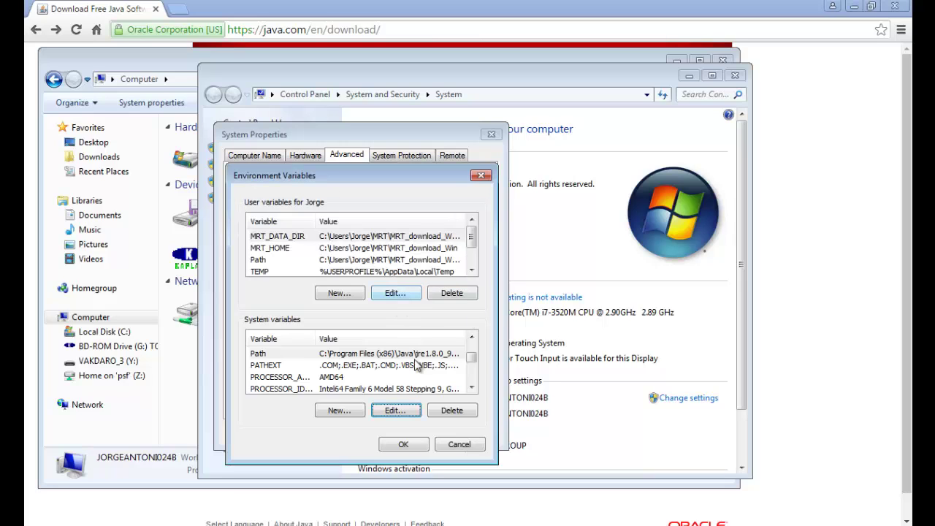
- Confirm the environment variable changes and close the System window
left_click(398, 444)
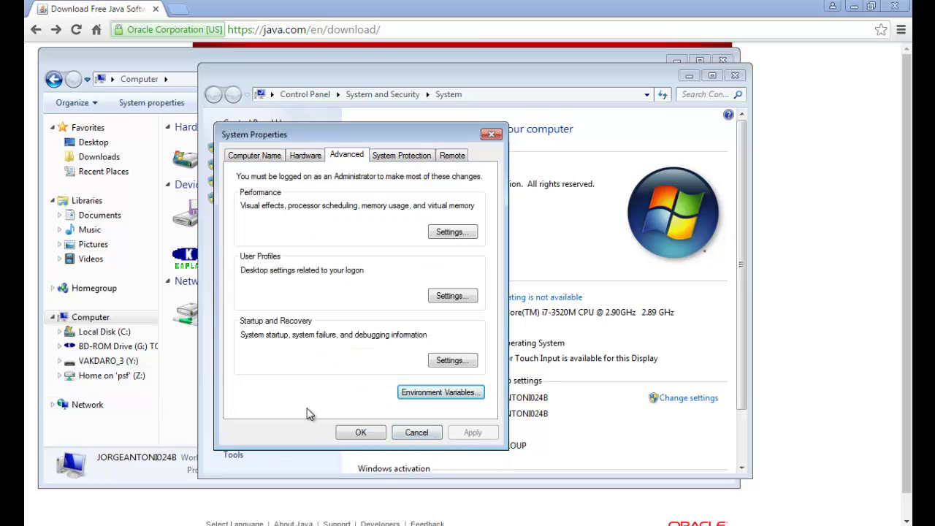
left_click(360, 429)
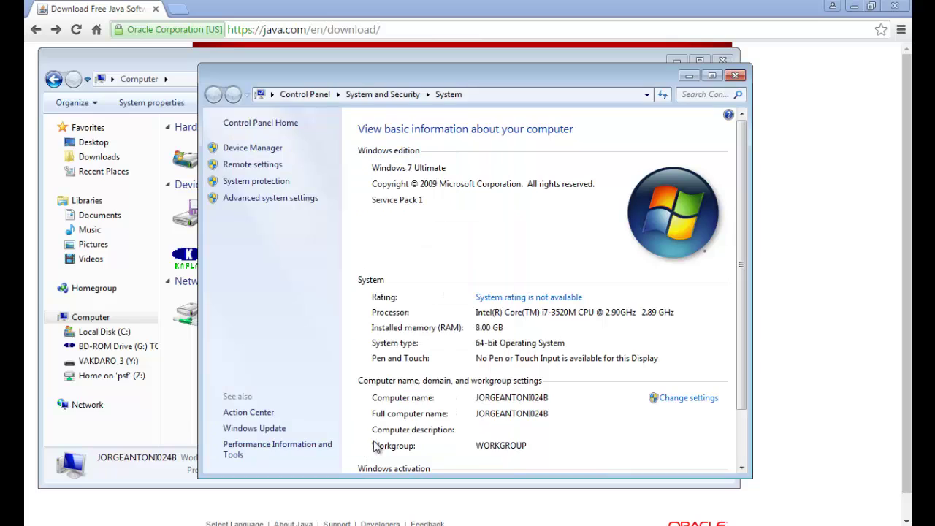
left_click(735, 76)
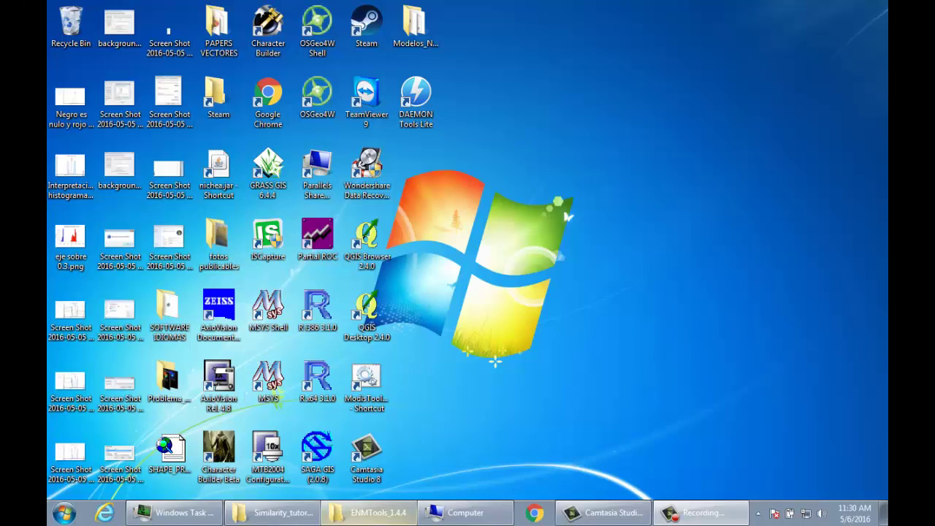
- Launch ENMTools_1.4.4.pl and show its Options page
left_click(363, 515)
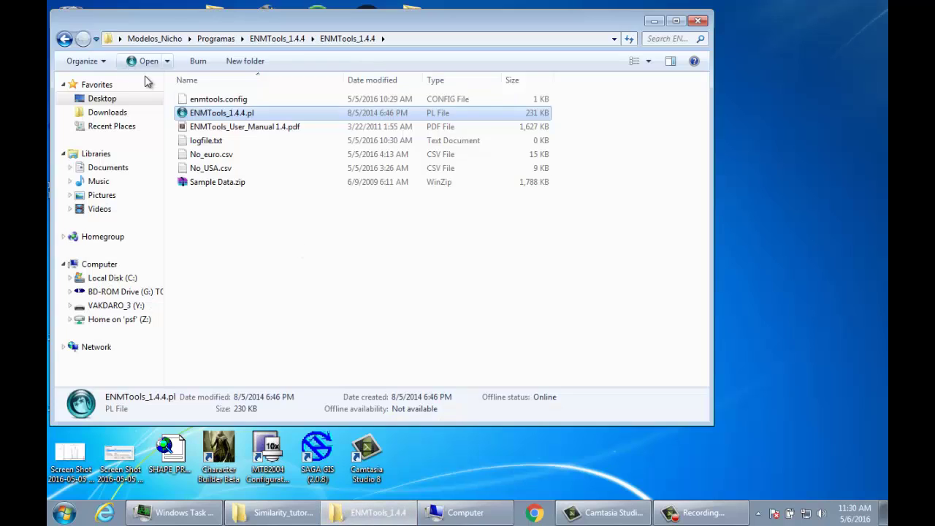
double_click(312, 116)
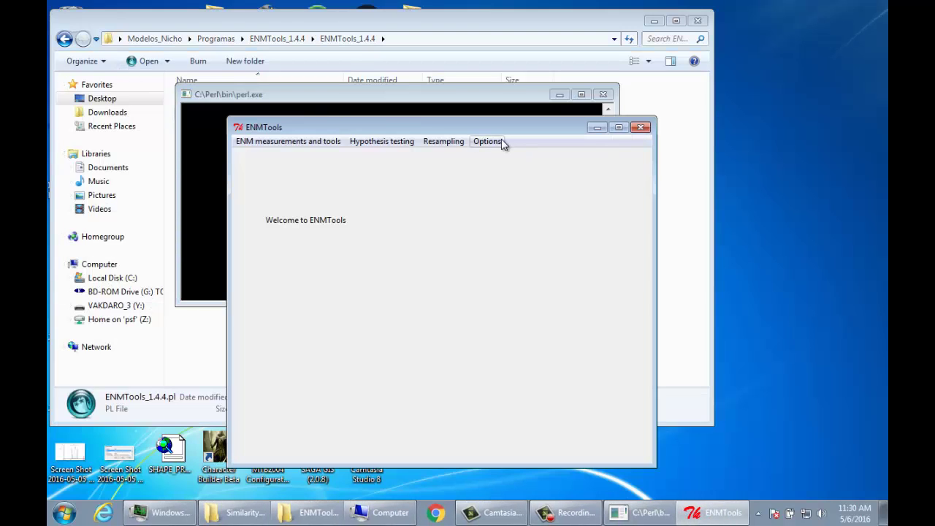
left_click(501, 143)
left_click(506, 155)
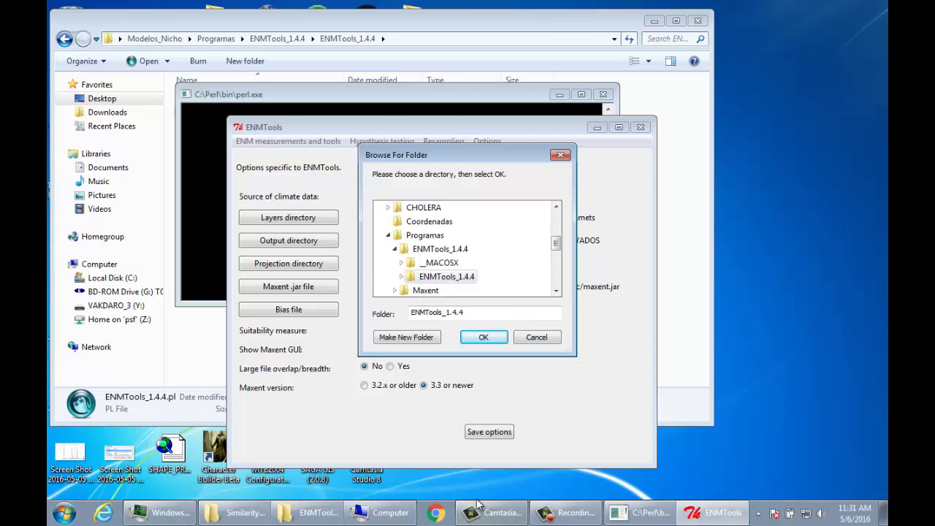
- Set the climate layers directory to the Similarity_tutorial Environmets folder
left_click(269, 512)
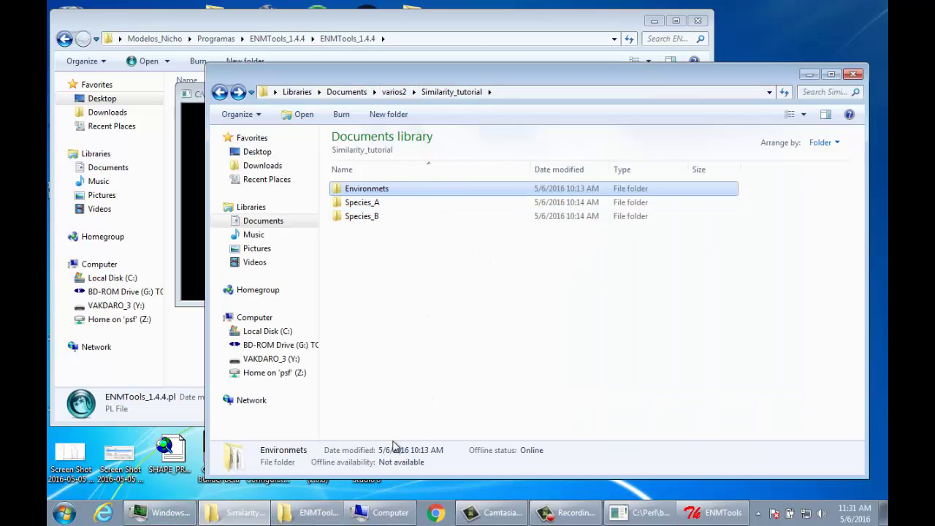
double_click(413, 191)
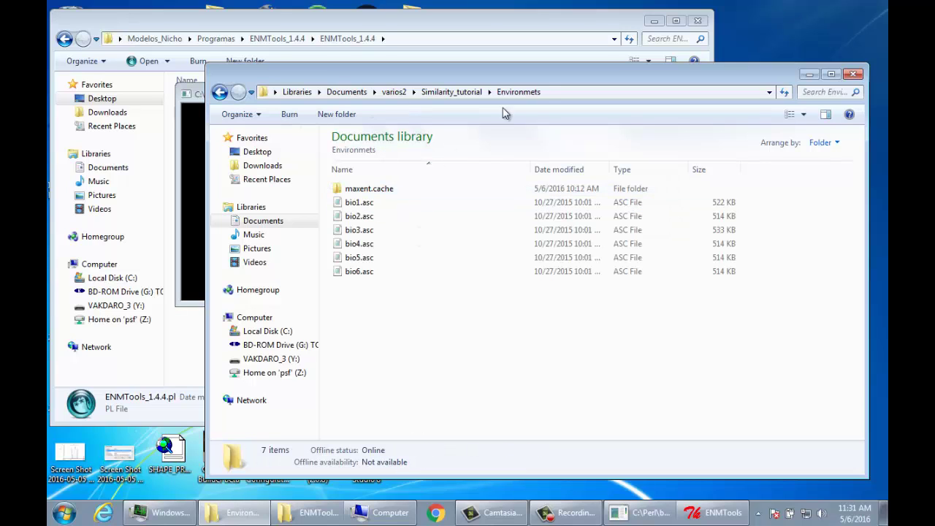
left_click(562, 92)
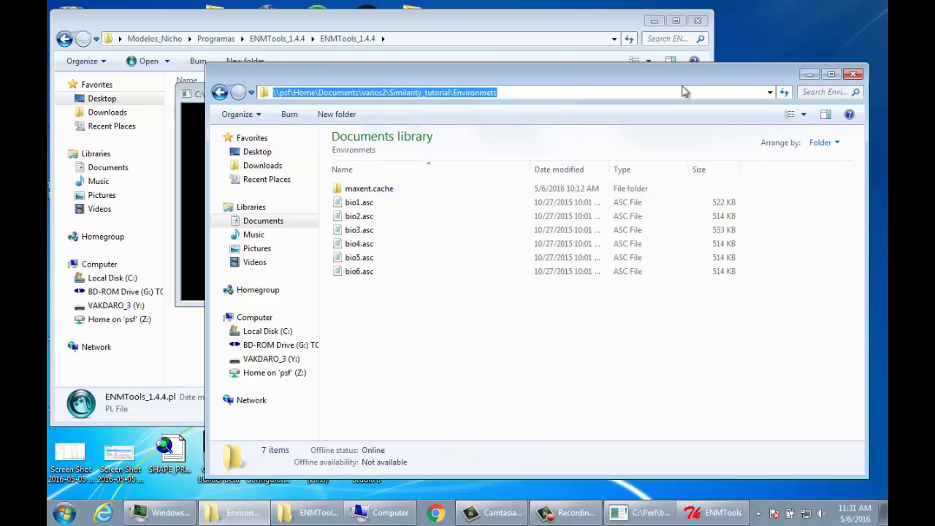
left_click(808, 75)
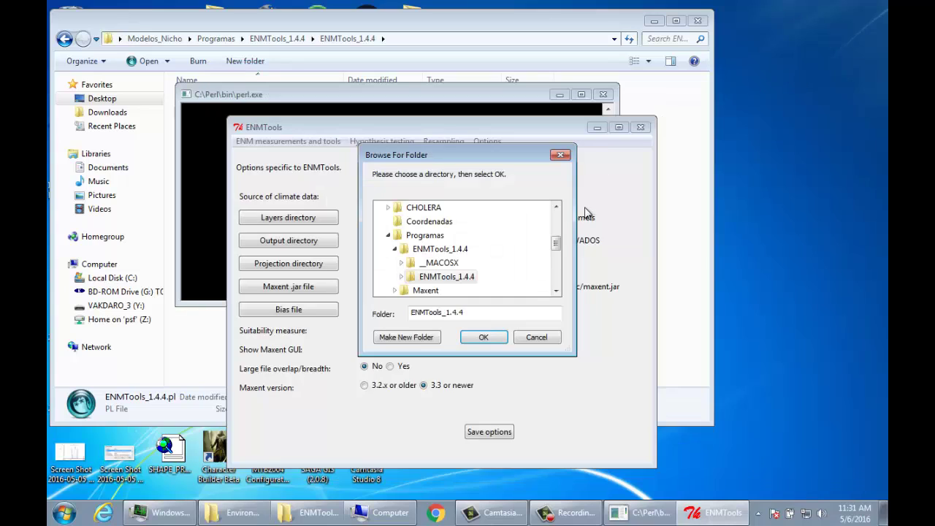
double_click(536, 317)
key("ctrl+v")
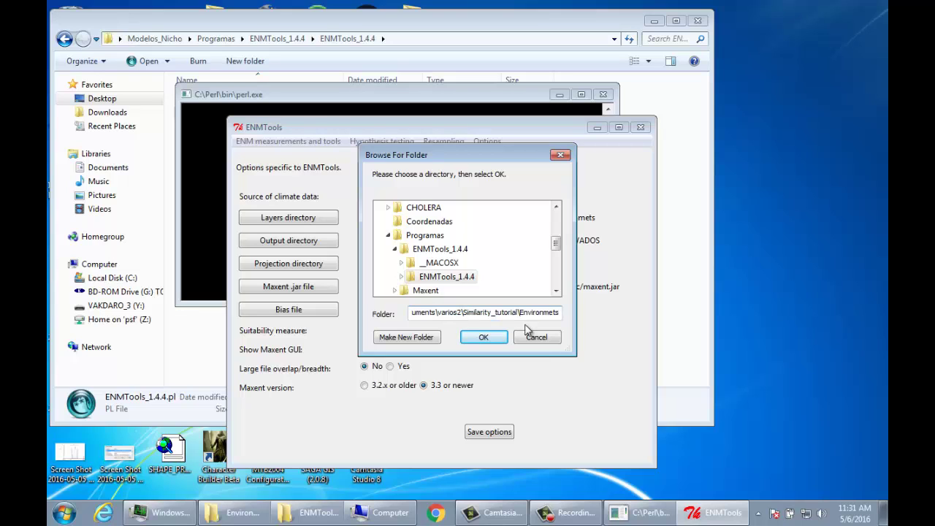
left_click(484, 337)
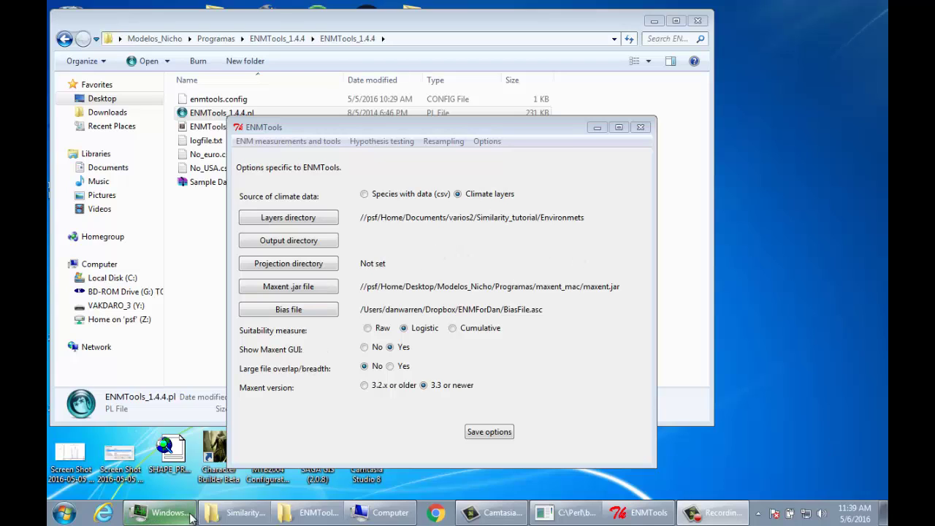
- Create a Results folder inside Similarity_tutorial
left_click(241, 512)
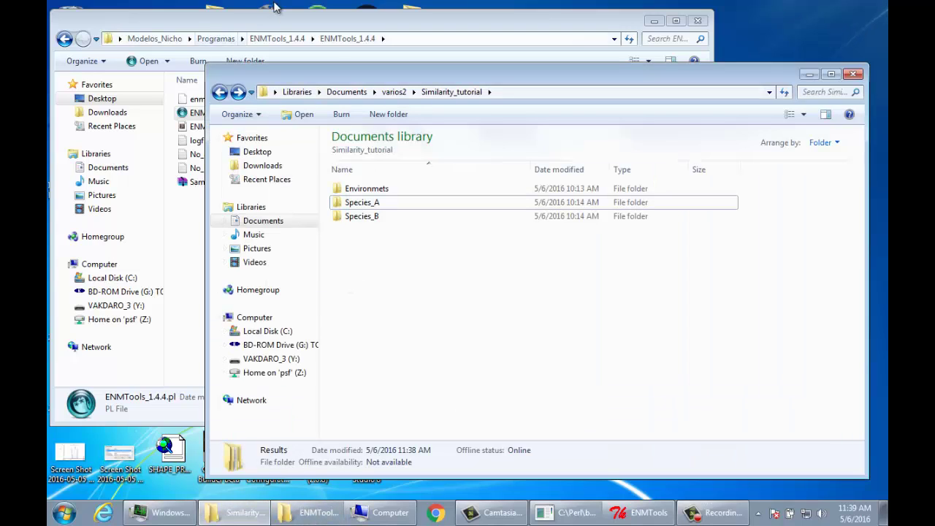
left_click(401, 114)
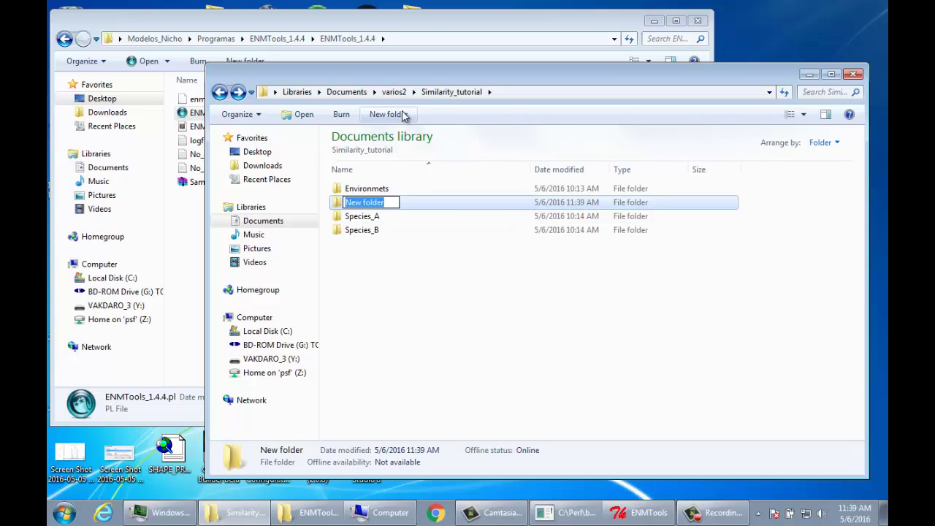
type("Results")
key("Return")
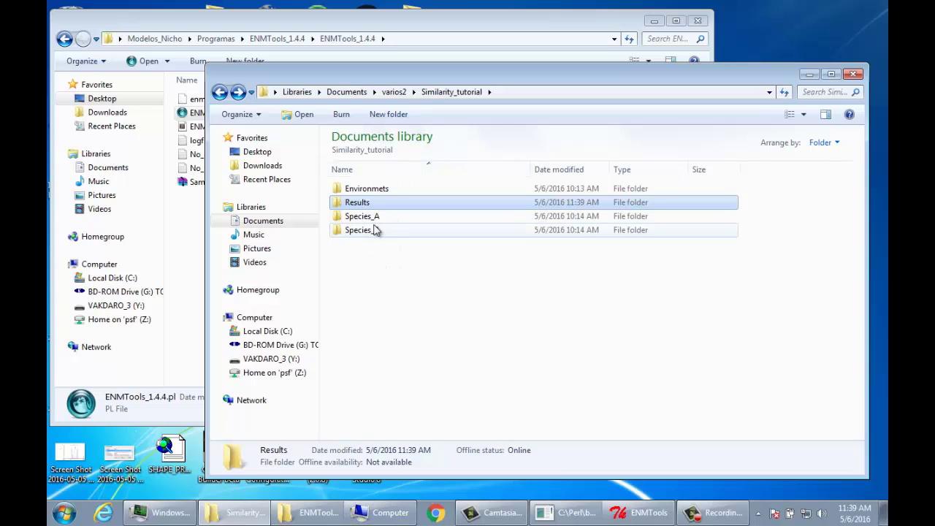
- Create a plots subfolder inside Results and reveal the Results folder path
double_click(345, 207)
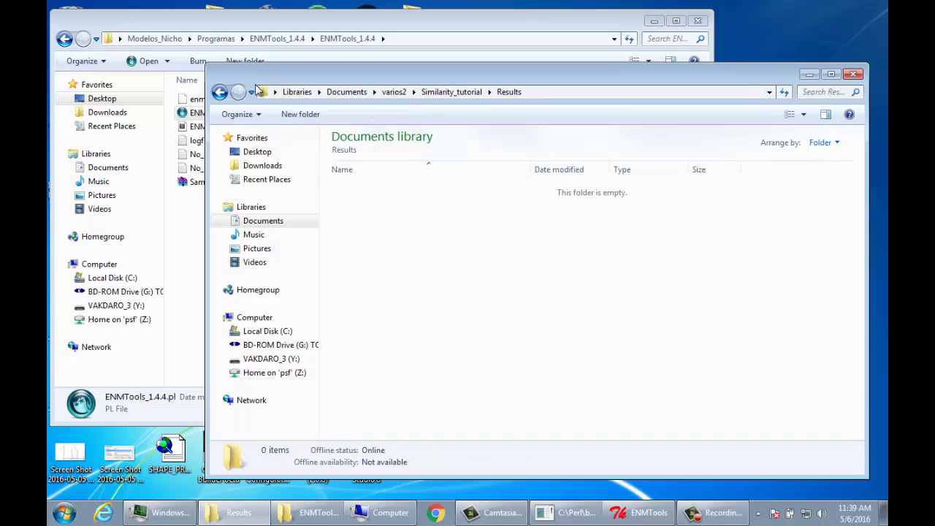
left_click(299, 114)
type("plots")
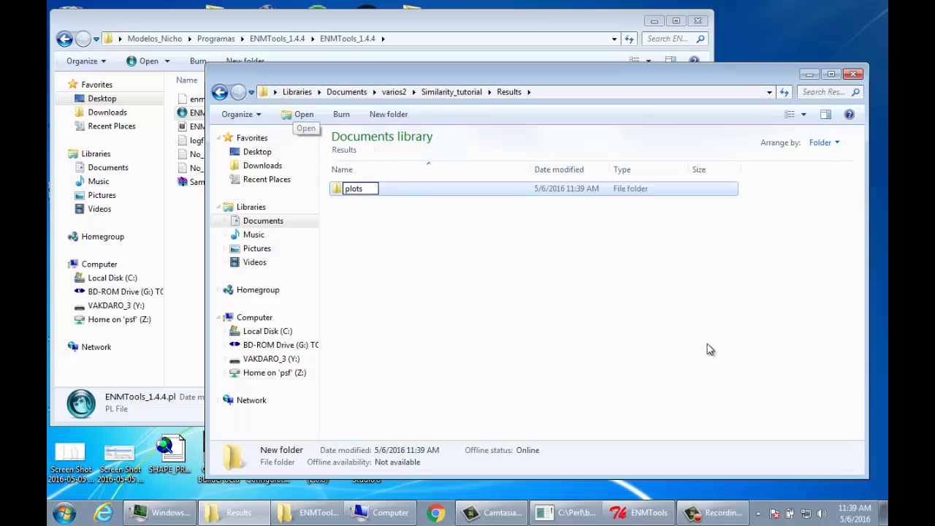
left_click(677, 331)
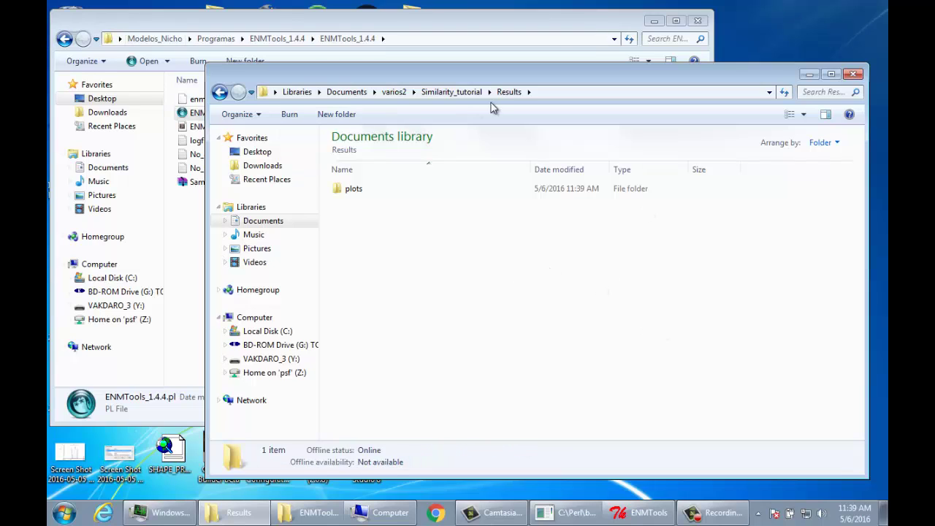
left_click(728, 93)
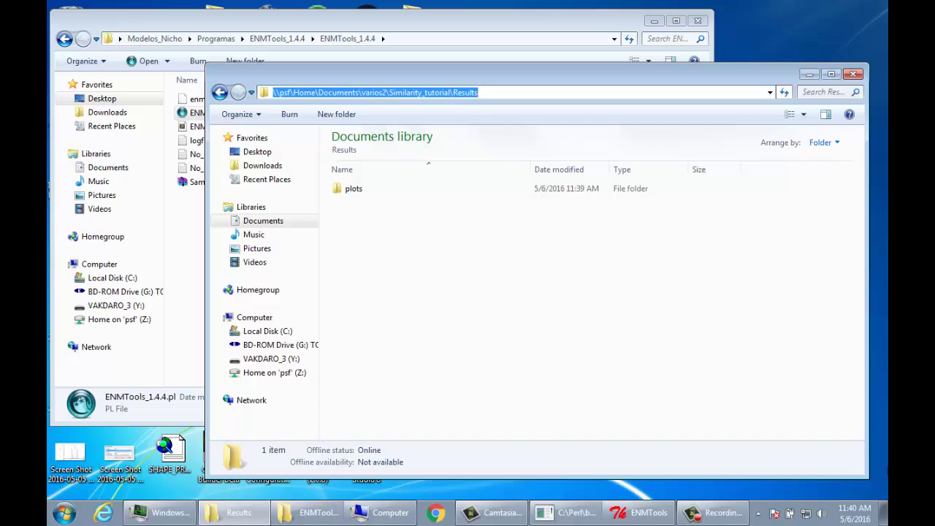
- Set the ENMTools output directory to the Similarity_tutorial Results folder
left_click(642, 512)
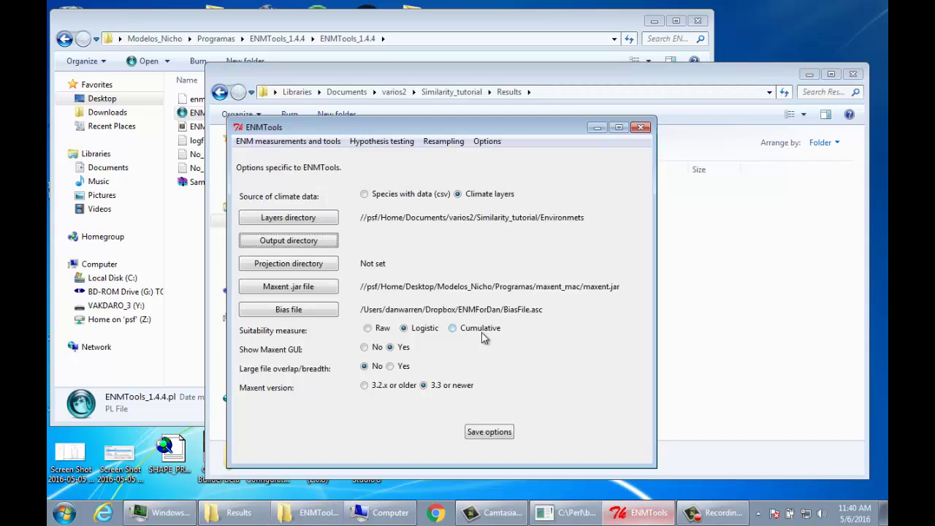
left_click(299, 243)
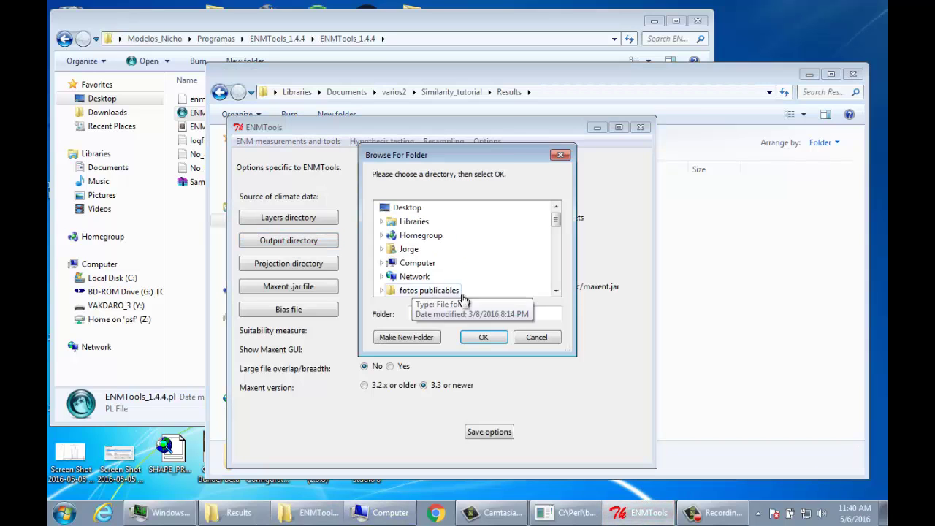
double_click(523, 309)
key("ctrl+v")
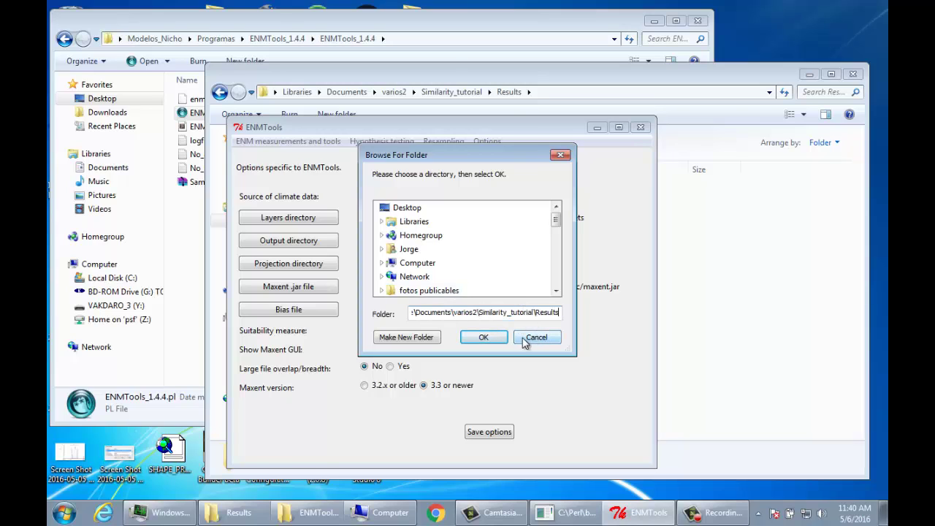
left_click(483, 336)
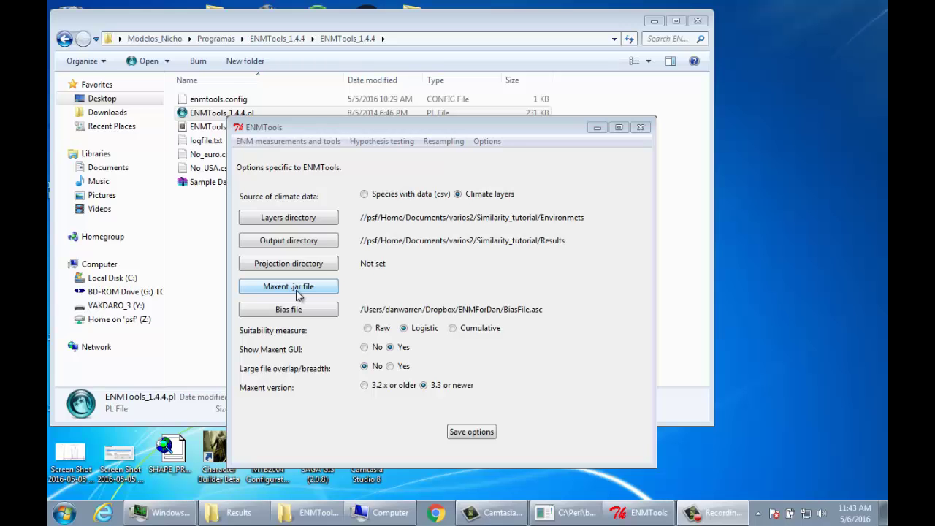
- Set the Maxent jar to maxent_mac/maxent.jar and save options to enmtools.config
left_click(298, 292)
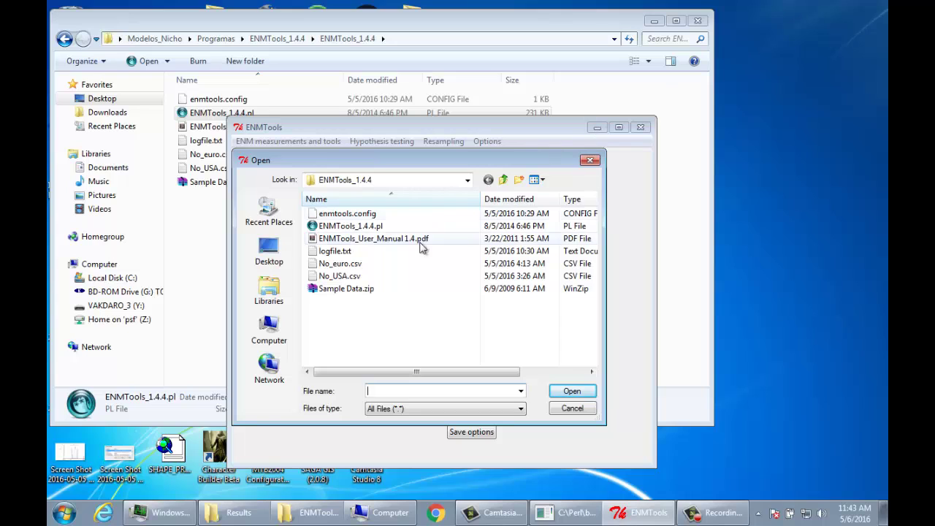
left_click(503, 180)
left_click(504, 181)
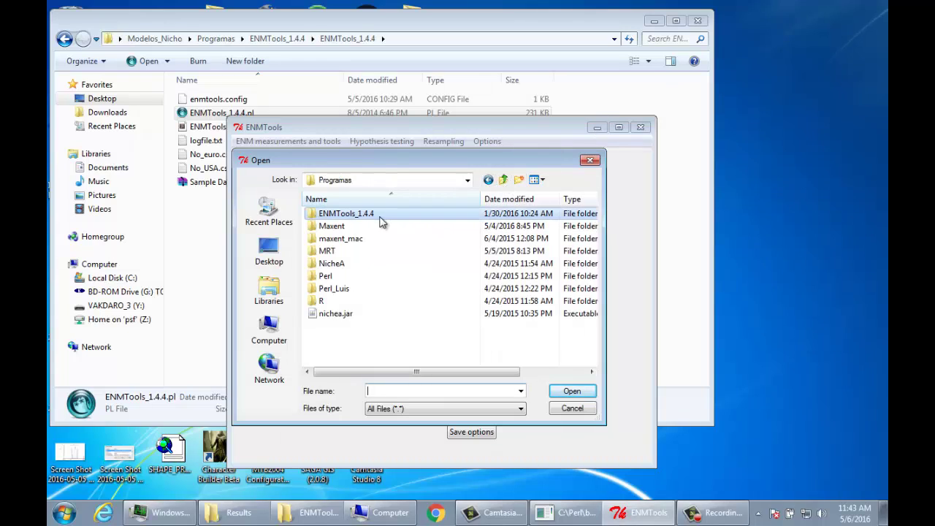
double_click(359, 239)
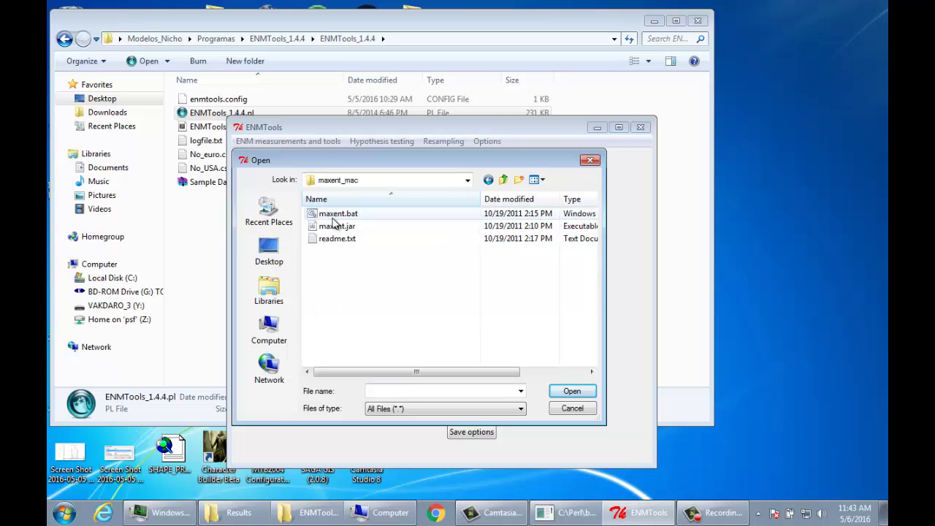
left_click(336, 227)
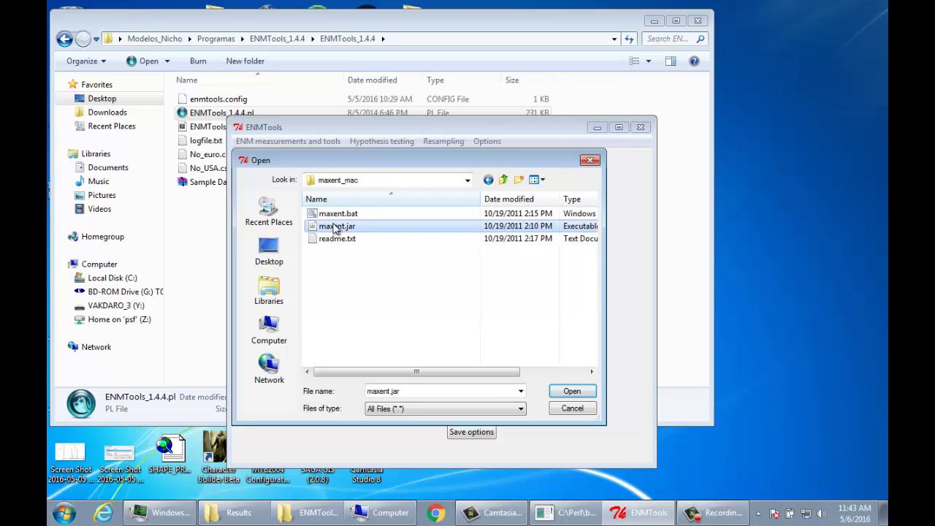
left_click(561, 393)
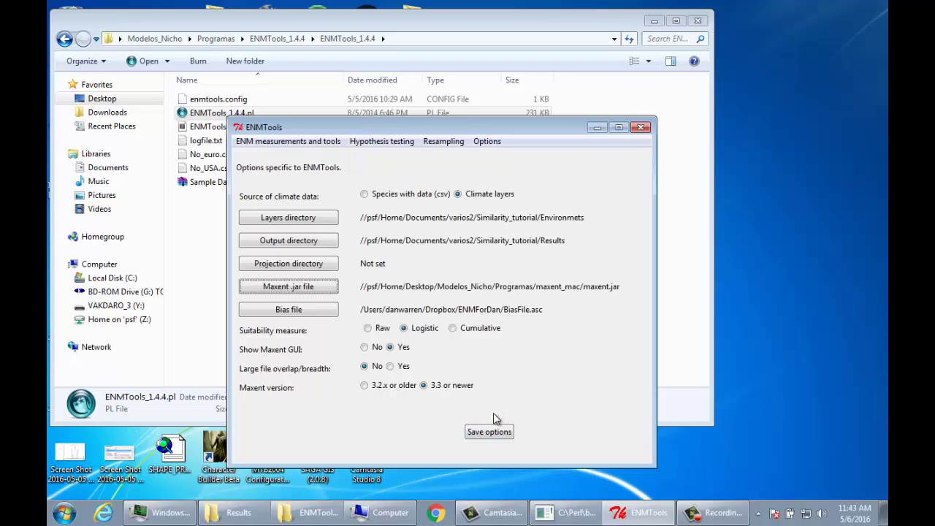
left_click(494, 433)
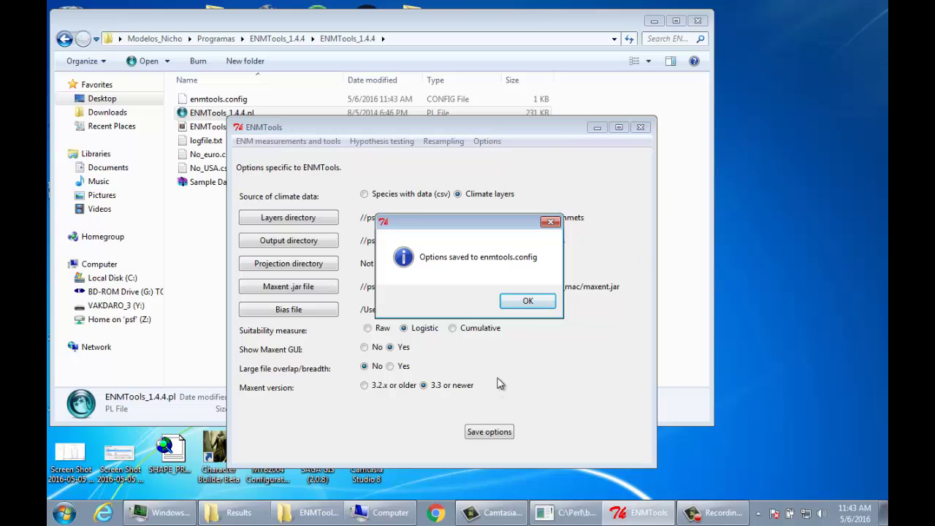
left_click(526, 303)
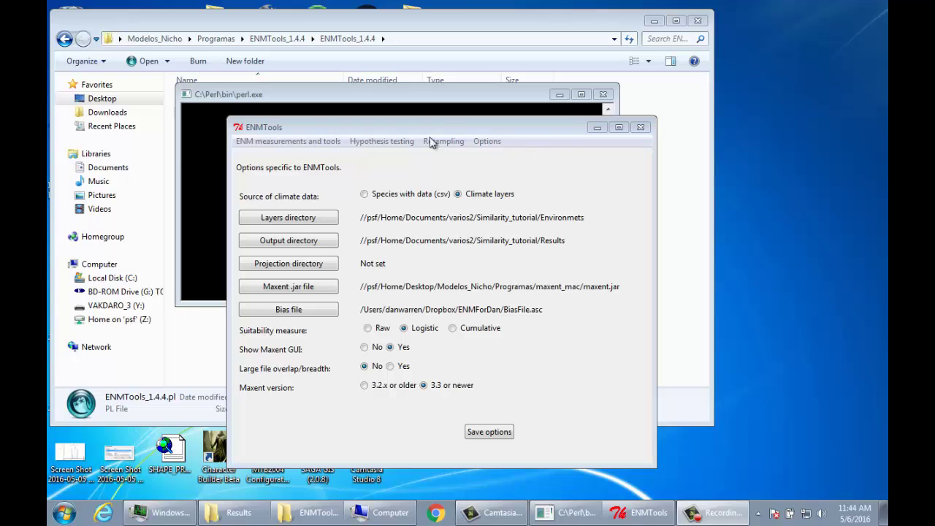
- Save Maxent options (-mx512m, beta 1, duplicates removed) to enmtools.config
left_click(488, 141)
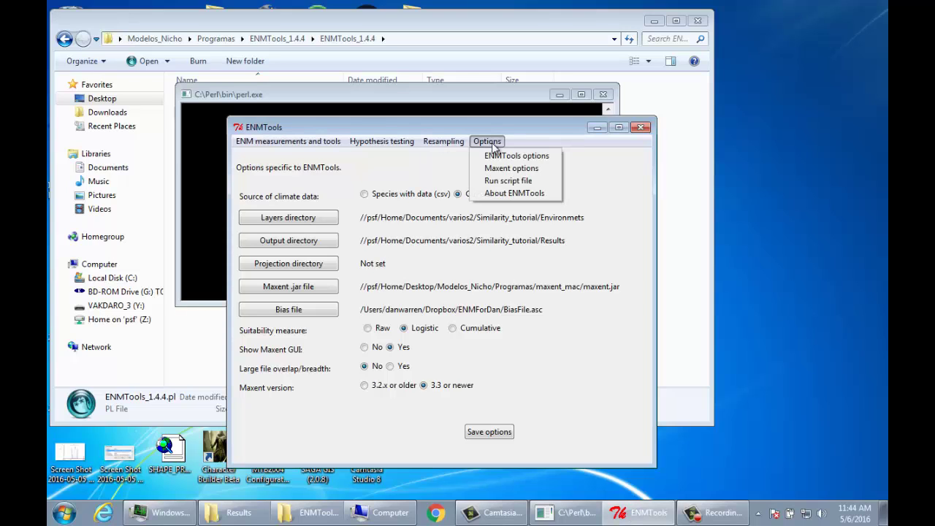
left_click(511, 168)
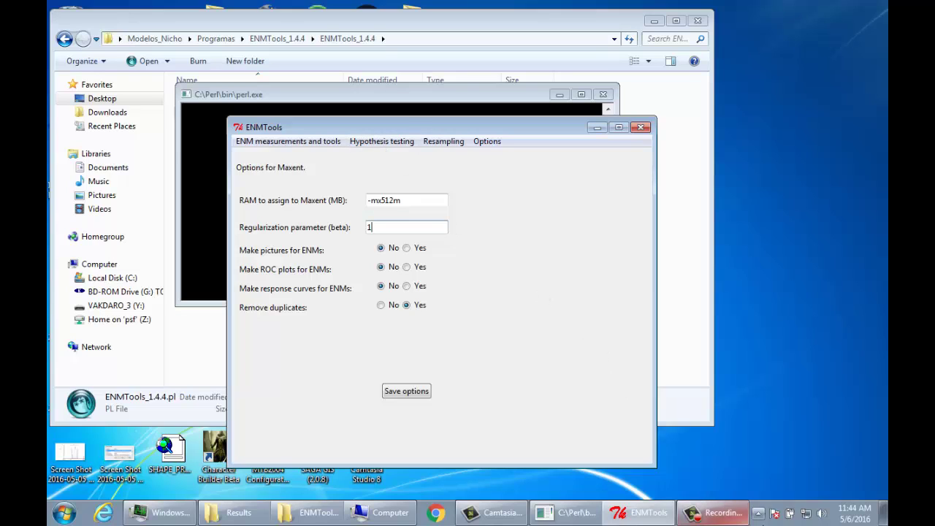
key("F9")
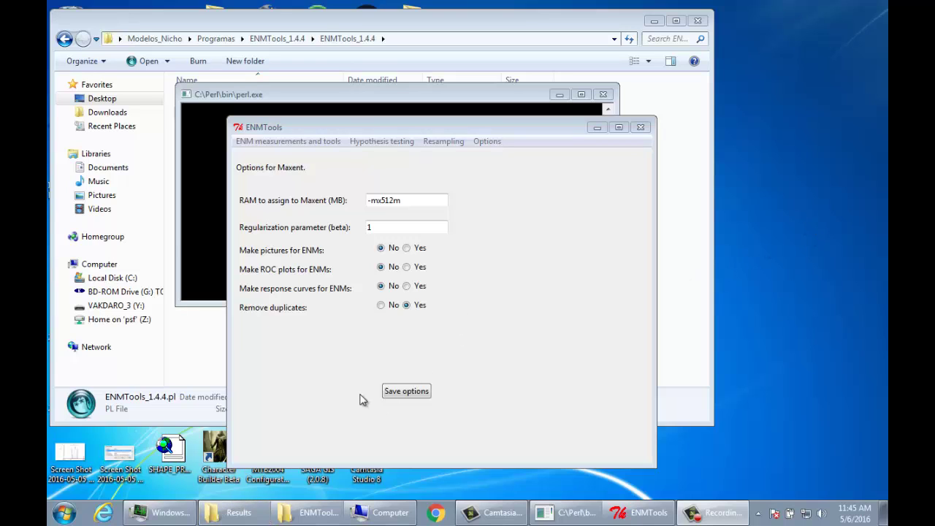
left_click(408, 391)
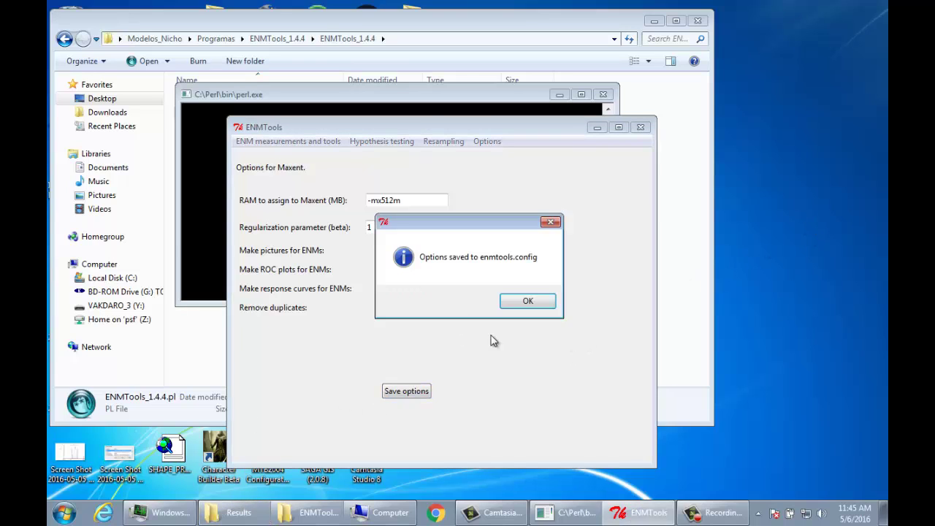
left_click(524, 304)
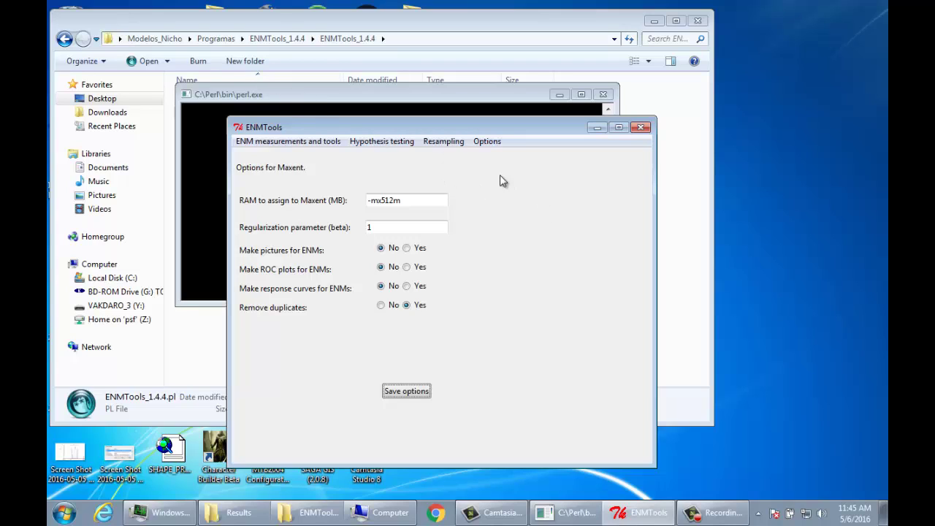
- Start a background test and load Species_A/sps_a.csv as the focal species occurrences
left_click(356, 143)
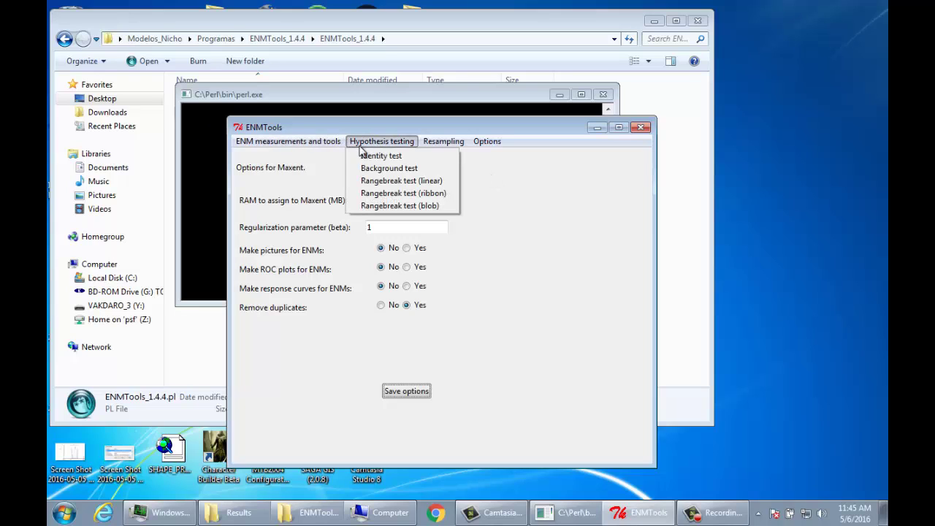
left_click(377, 169)
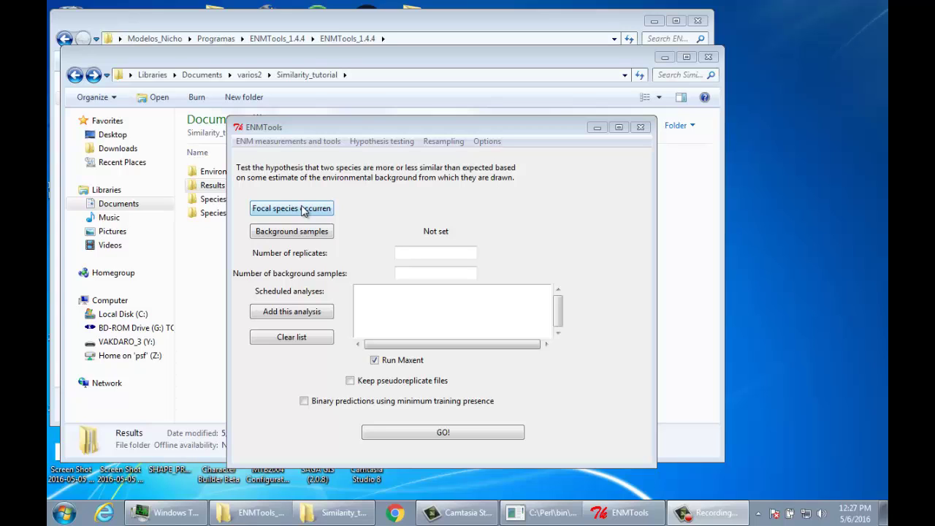
left_click(303, 210)
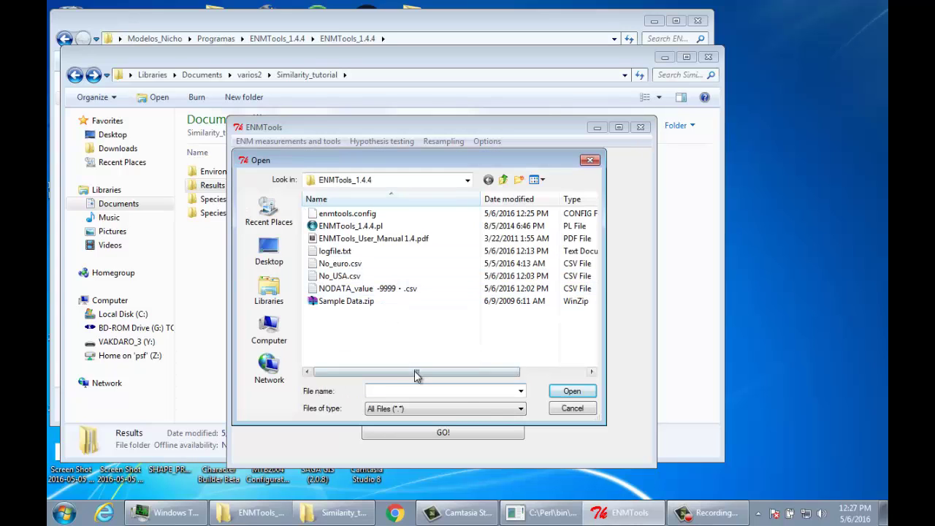
key("ctrl+v")
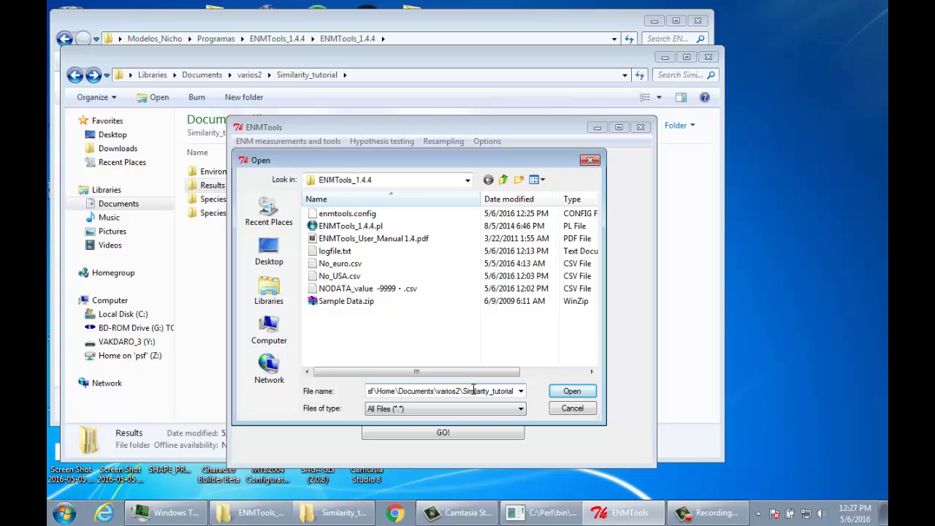
key("Return")
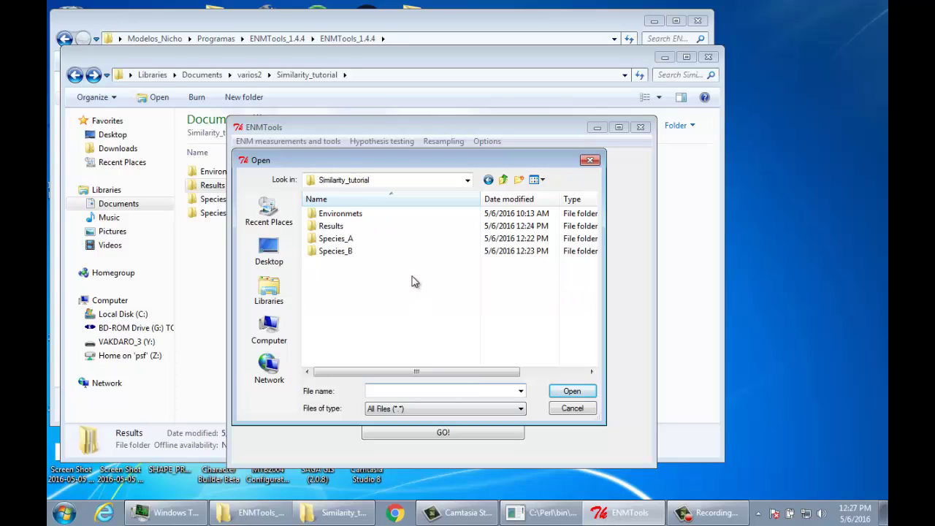
double_click(367, 244)
left_click(350, 243)
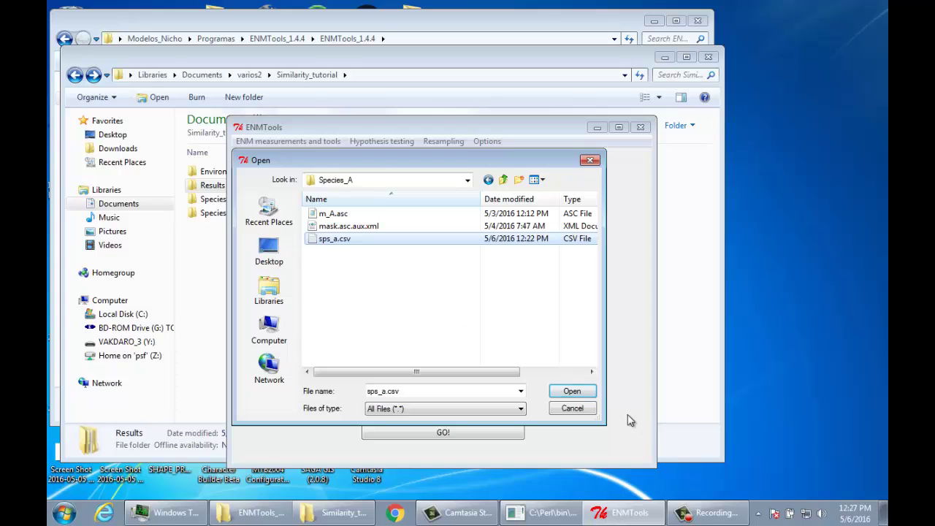
left_click(589, 395)
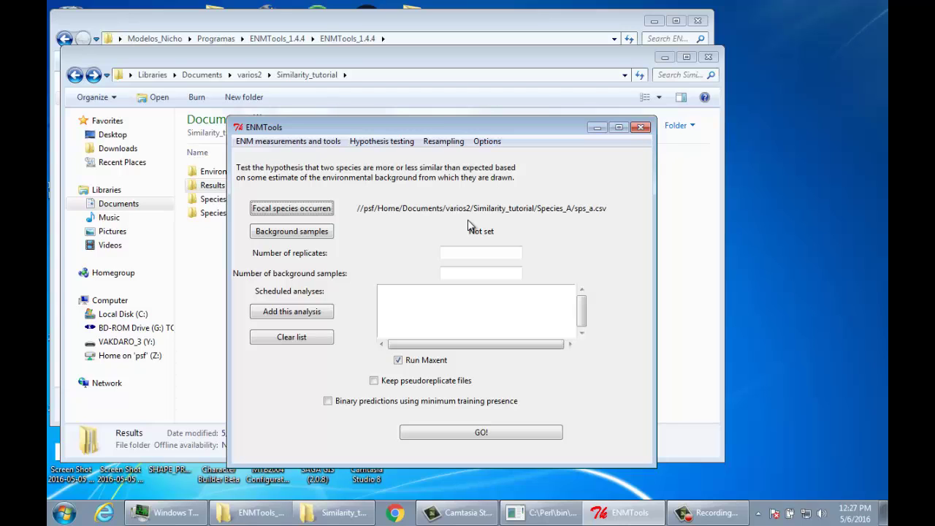
- Load Species_B/m_B.asc from the Similarity_tutorial folder as the background samples file
left_click(329, 234)
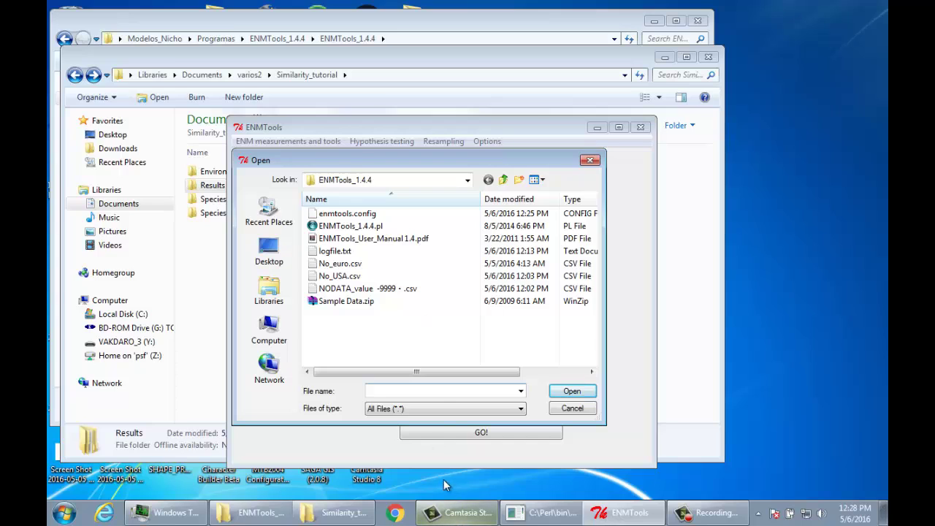
left_click(469, 408)
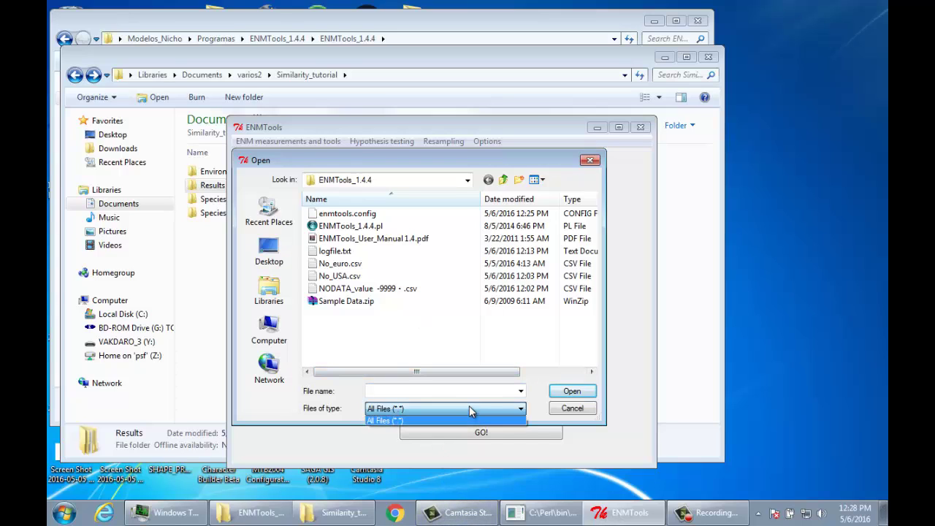
left_click(471, 402)
left_click(471, 394)
type("\\\\psf\\Home\\Documents\\varios2\\Similarity_tutorial")
key("Return")
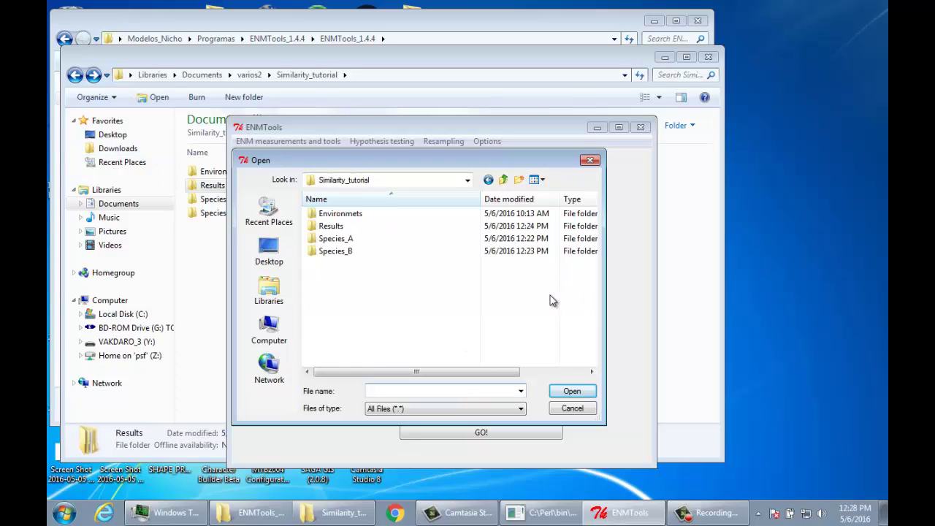
double_click(364, 252)
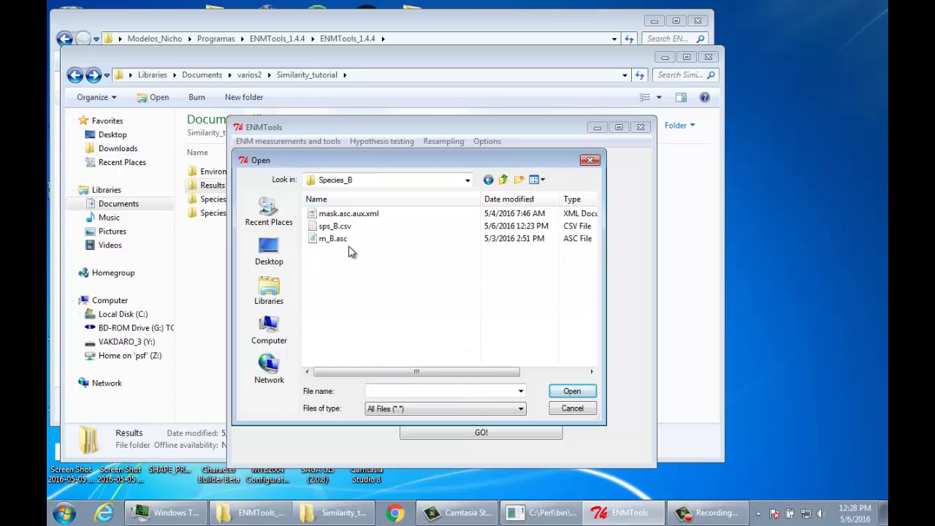
left_click(344, 241)
left_click(570, 391)
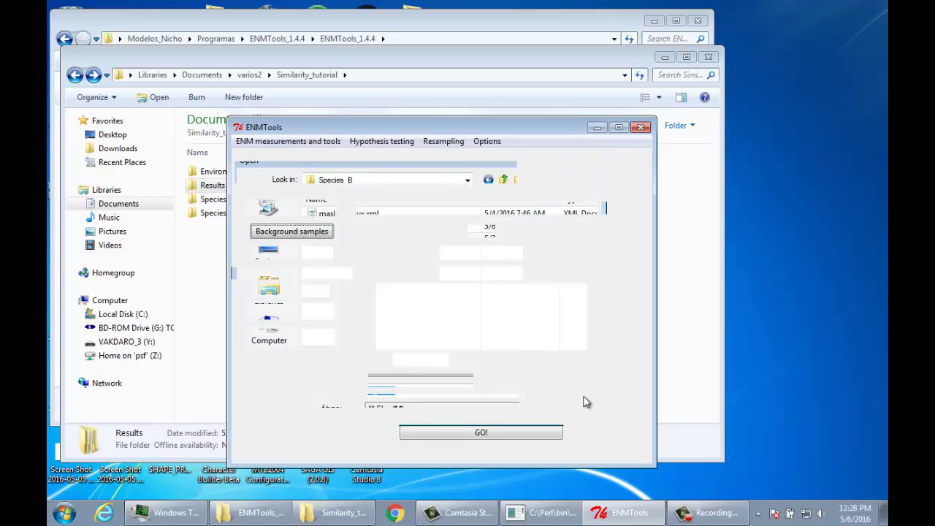
left_click(495, 254)
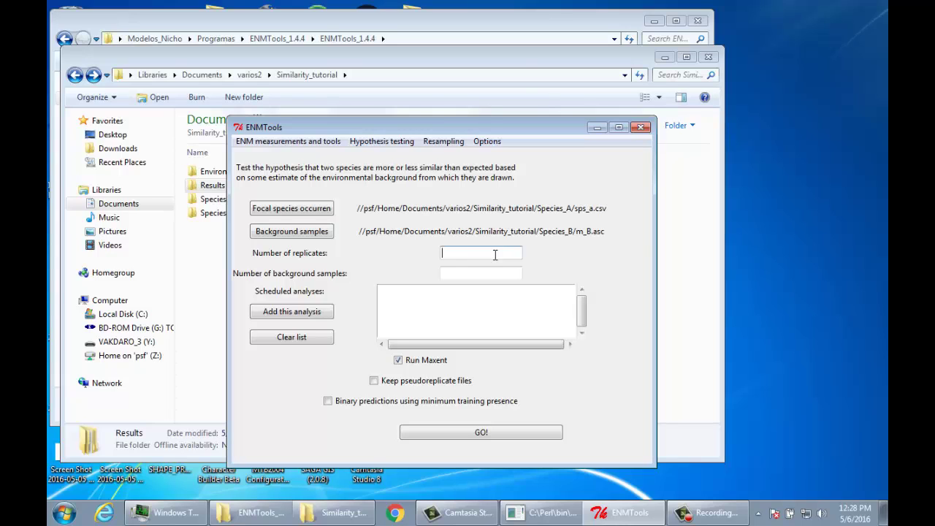
- Enter 10 replicates and 575 background samples, then schedule the sps_a.csv background test
type("10")
left_click(495, 270)
type("575")
left_click(473, 313)
left_click(321, 314)
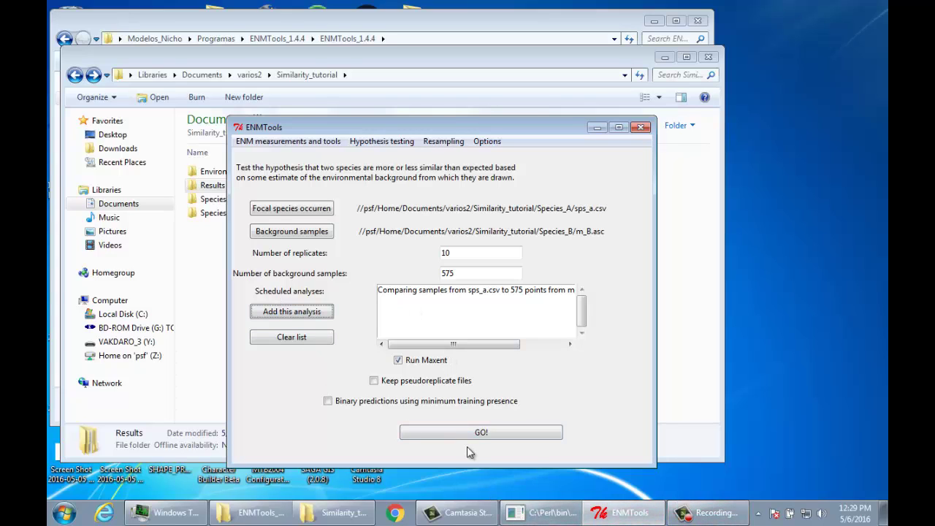
- Enable binary predictions using minimum training presence and run the scheduled A-vs-B background test
left_click(469, 401)
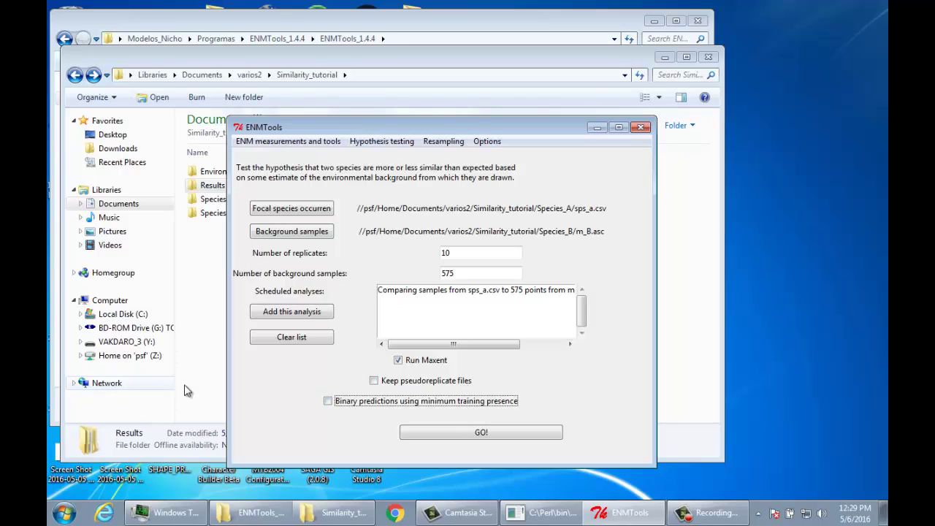
left_click(399, 401)
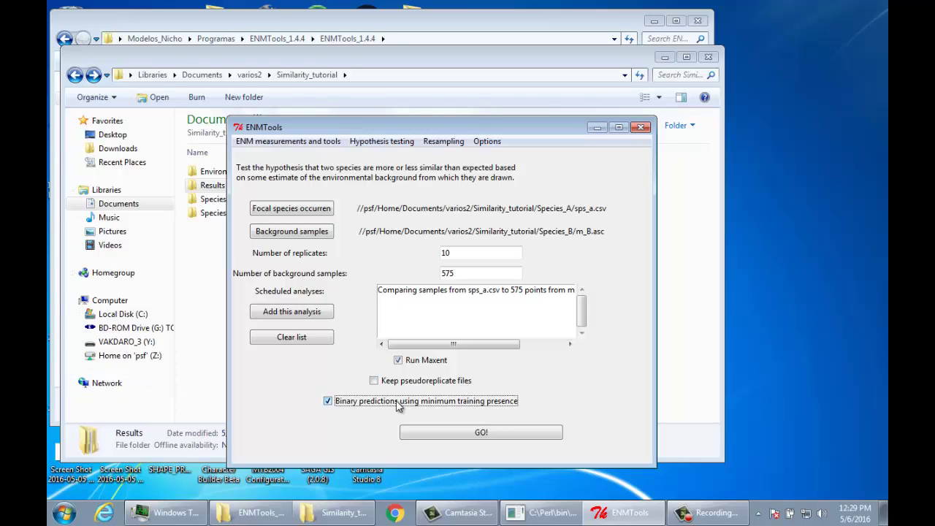
left_click(479, 434)
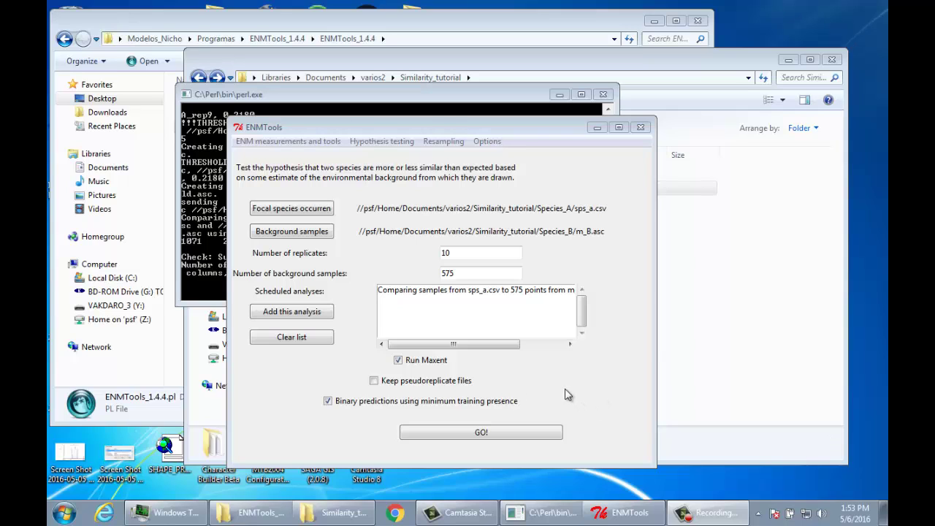
- Open the Results folder and select BACKGROUND_A_vs_m_B.csv near the bottom of its 73 files
left_click(840, 374)
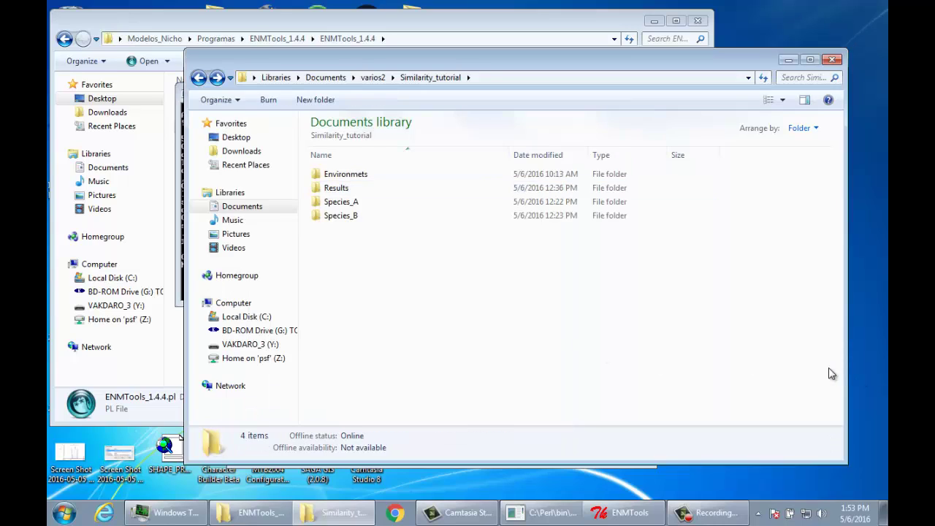
double_click(321, 188)
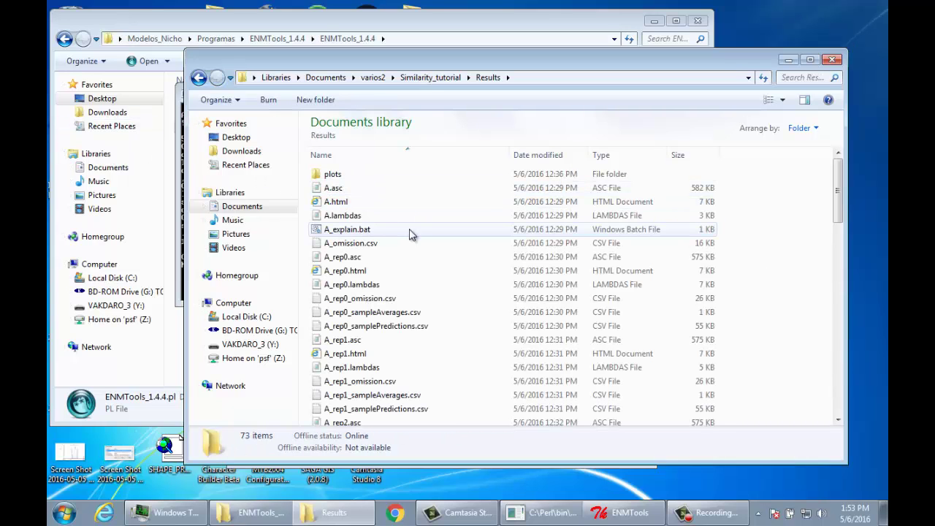
scroll(401, 249, "down", 1)
scroll(401, 249, "down", 14)
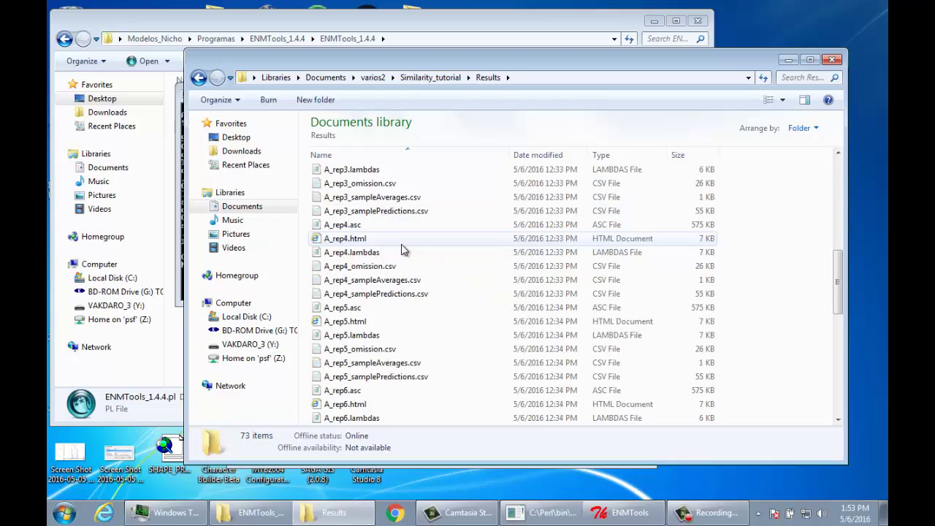
scroll(401, 249, "down", 4)
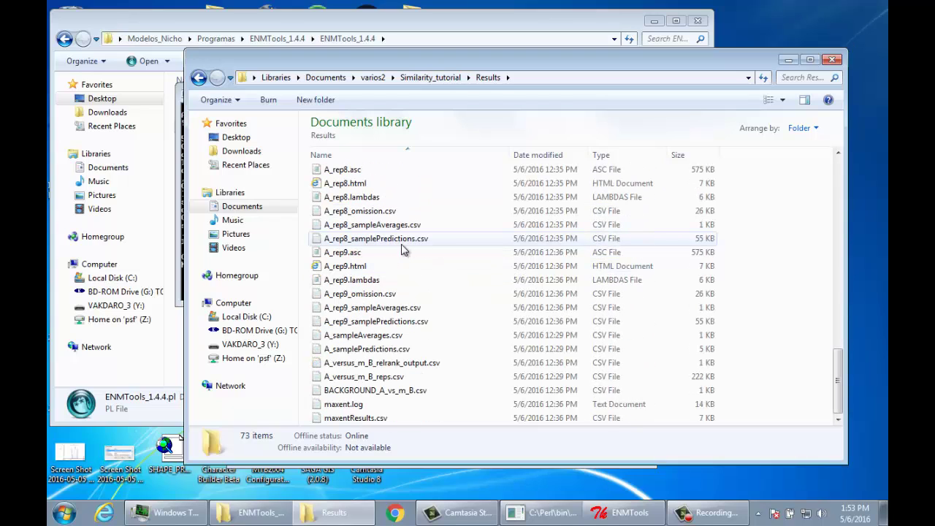
left_click(402, 394)
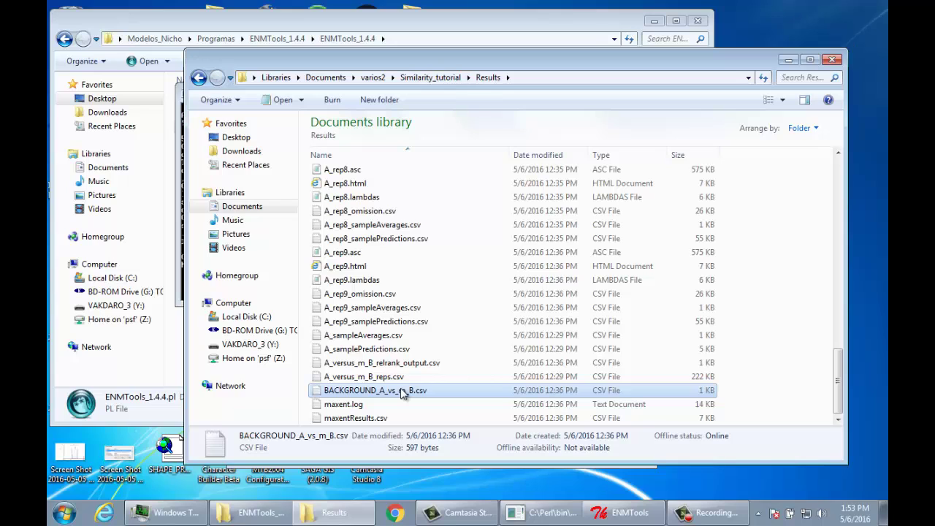
- Open BACKGROUND_A_vs_m_B.csv in Notepad to view I, D and Relative Rank for ten replicates
double_click(402, 393)
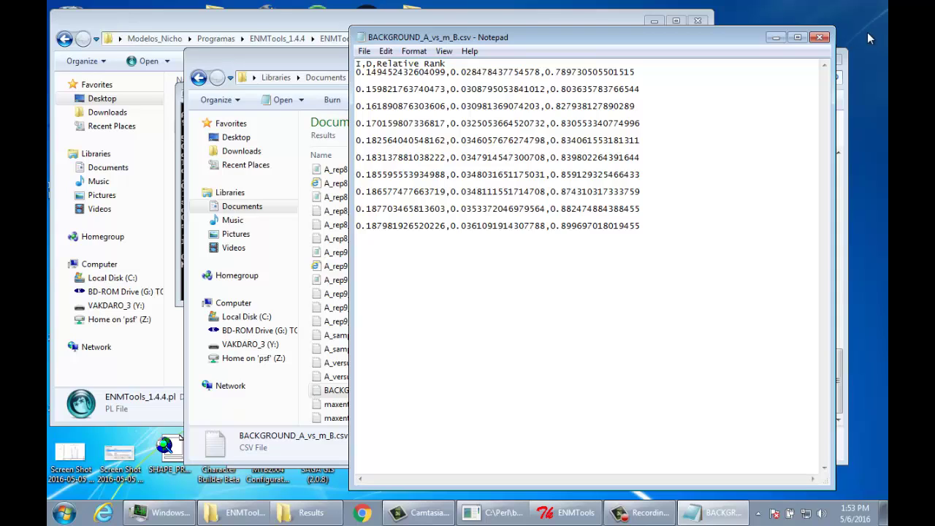
- Close the BACKGROUND_A_vs_m_B.csv Notepad window
left_click(820, 37)
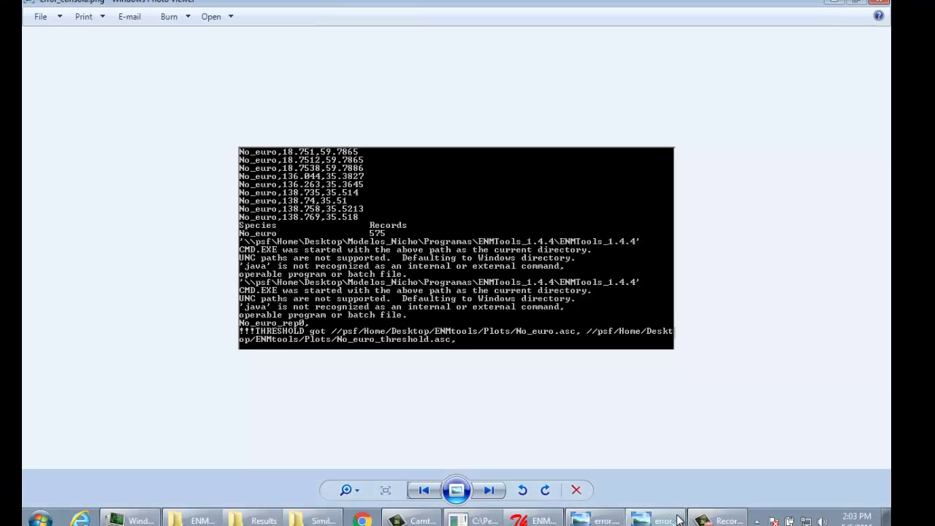
- Show the error.png screenshot of Maxent's java.lang.NullPointerException fatal error
left_click(678, 520)
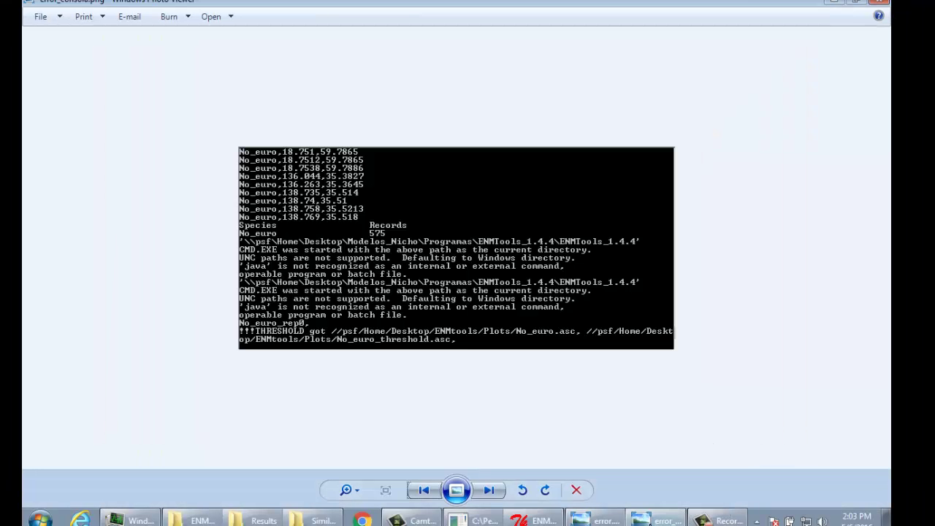
left_click(643, 520)
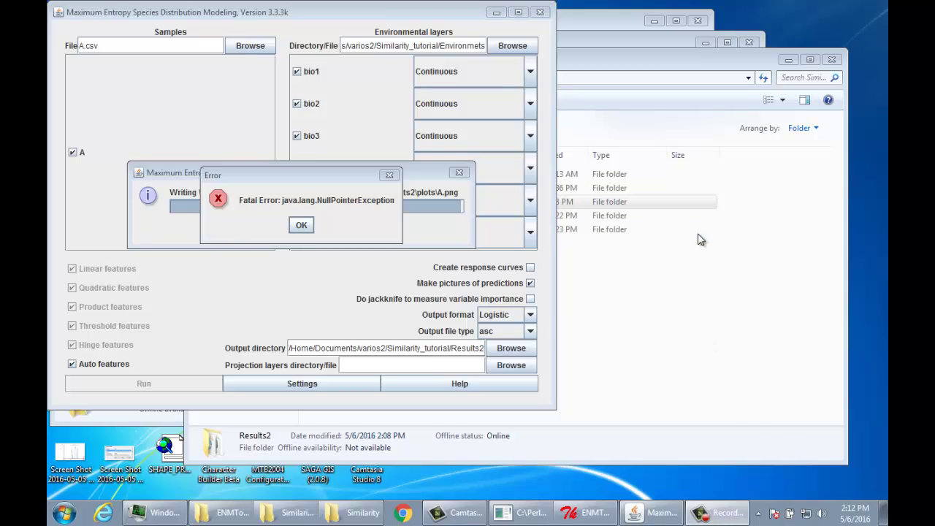
- Inspect the seven files in Results2, then return to the Similarity_tutorial folder
left_click(747, 377)
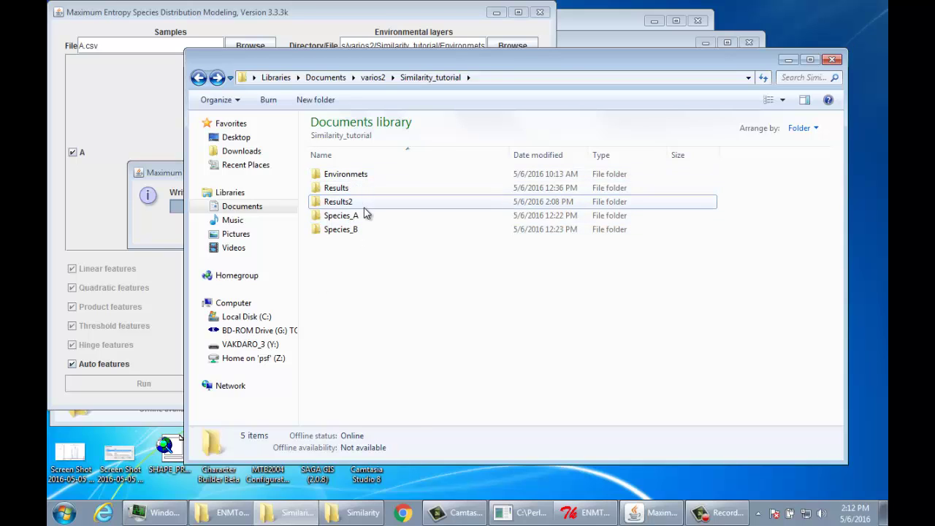
double_click(366, 209)
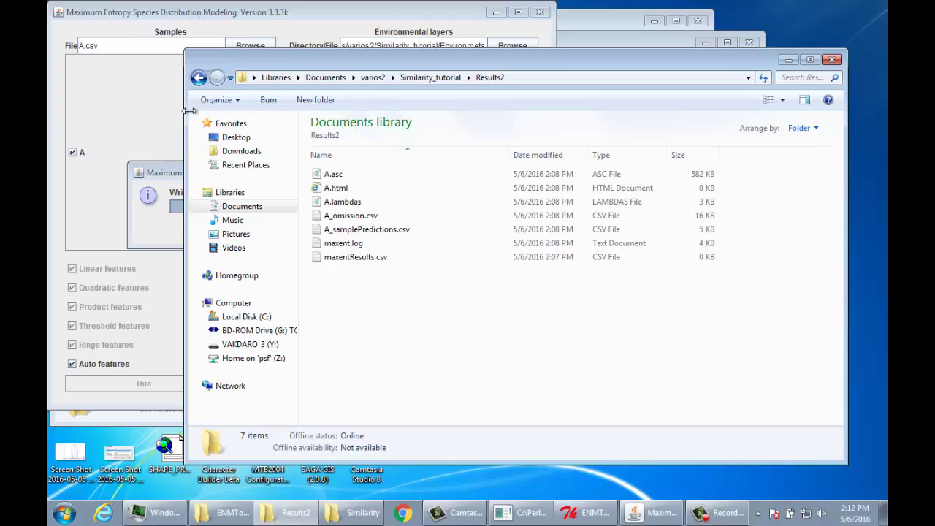
left_click(198, 78)
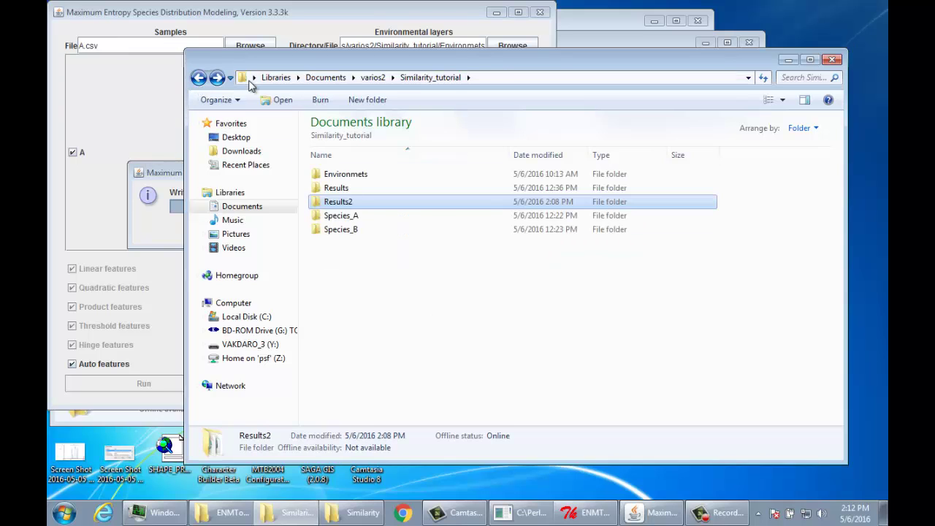
double_click(355, 188)
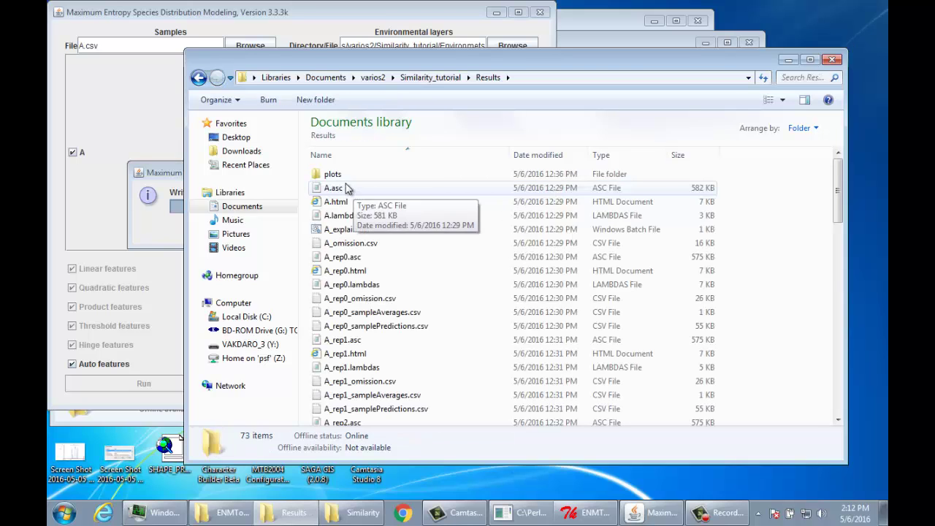
left_click(338, 175)
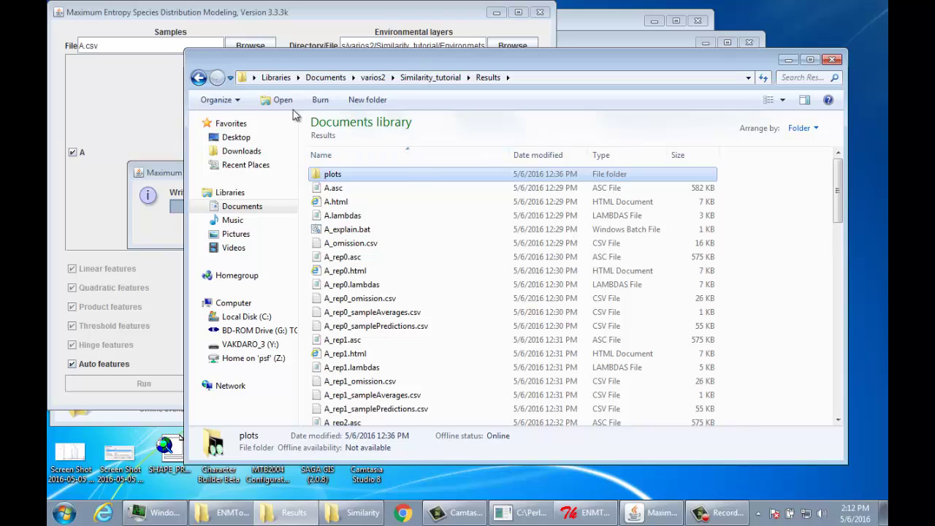
left_click(200, 79)
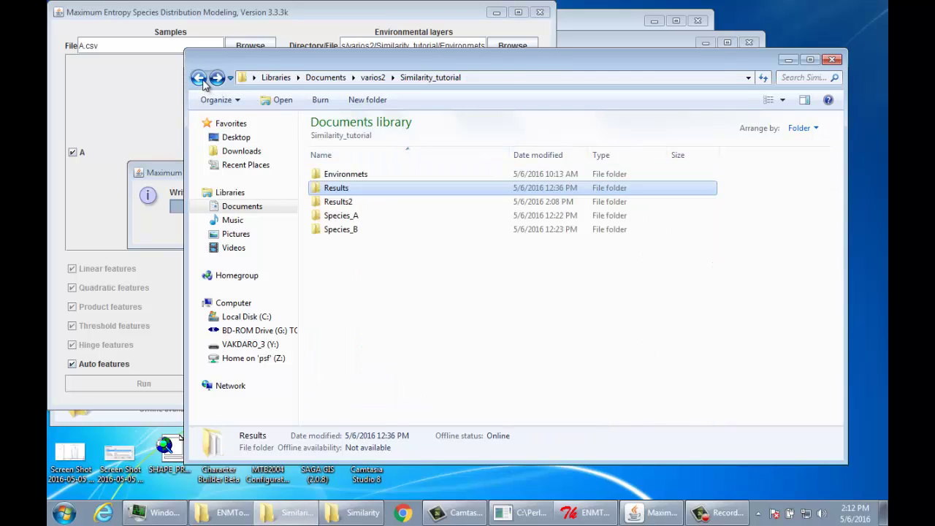
left_click(523, 335)
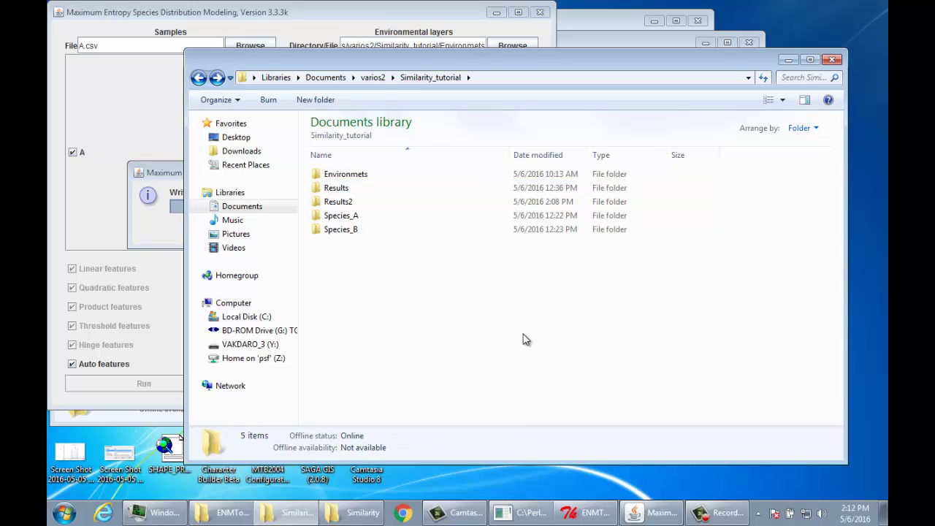